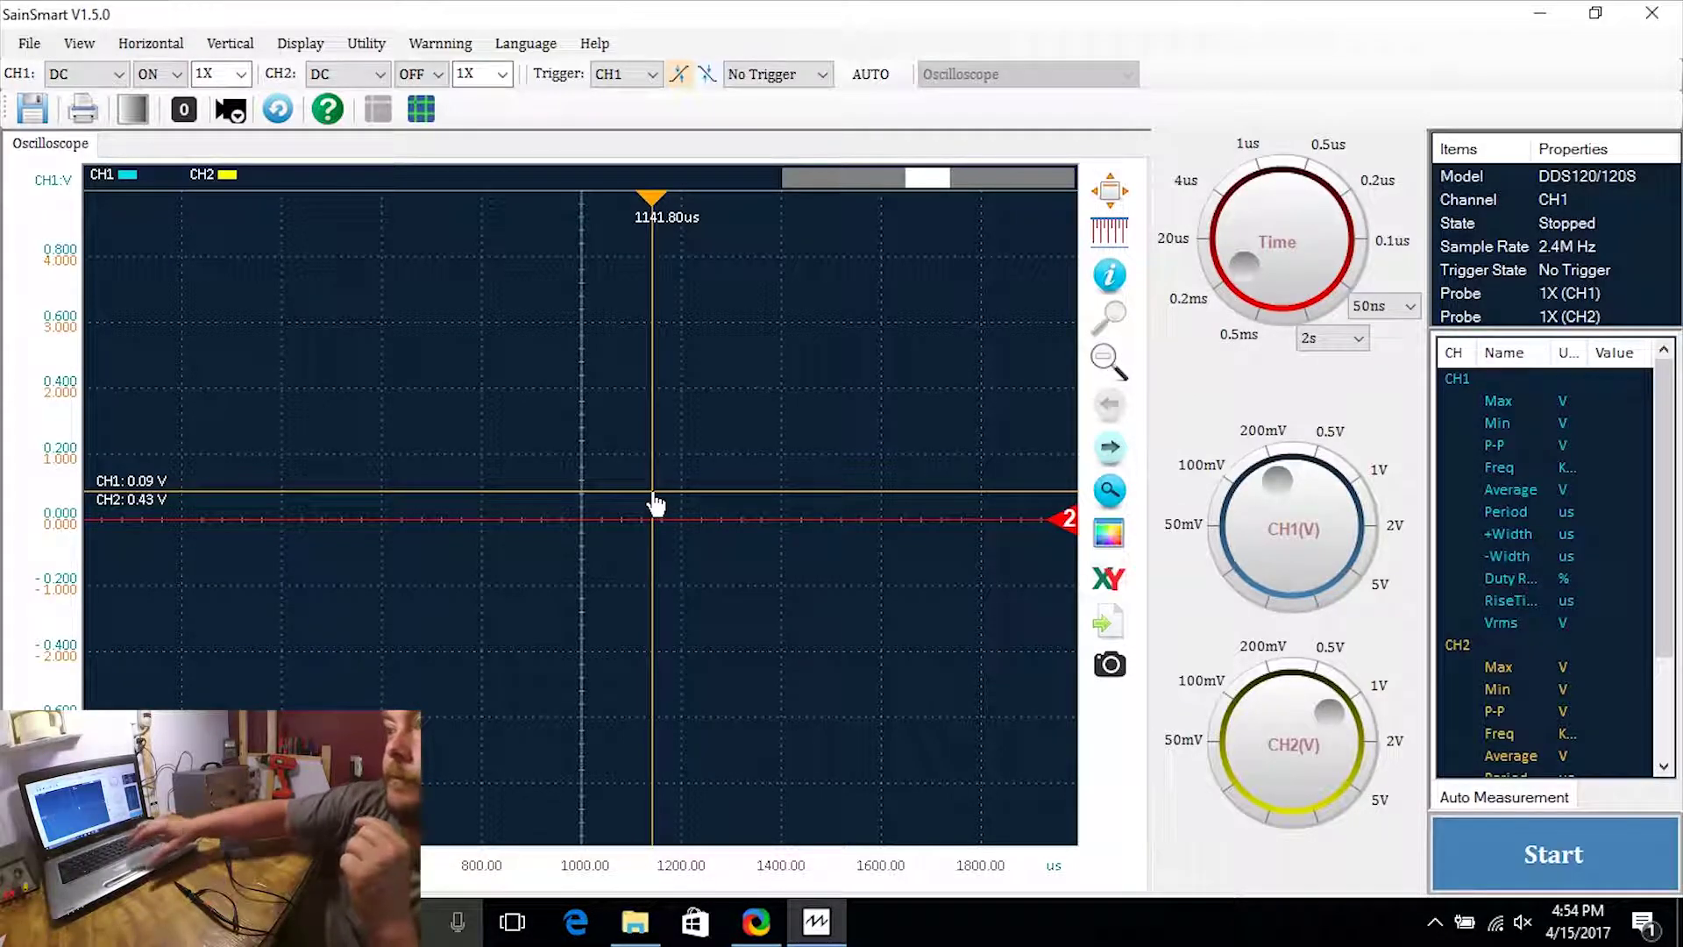
- Move the measurement marker to 638.72 us and set channel 1 to a 10X probe
{"action": "mouse_move", "coordinate": [655, 504]}
{"action": "left_mouse_down"}
{"action": "mouse_move", "coordinate": [439, 271]}
{"action": "mouse_move", "coordinate": [376, 146]}
{"action": "left_mouse_up"}
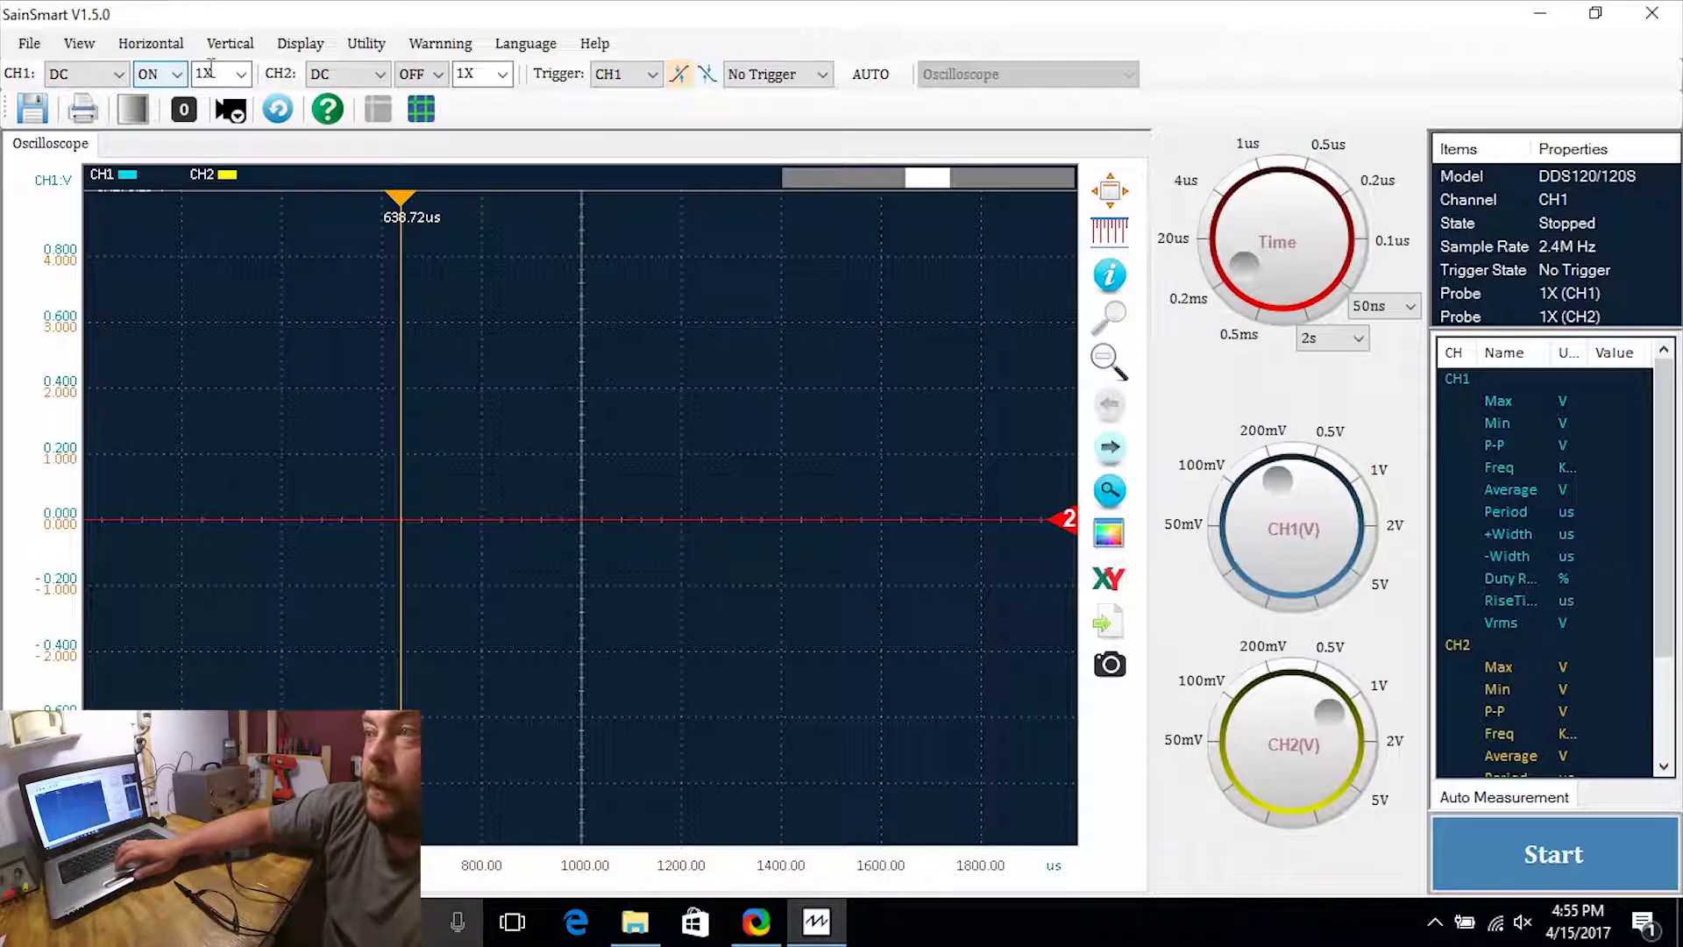
{"action": "left_click", "coordinate": [242, 75]}
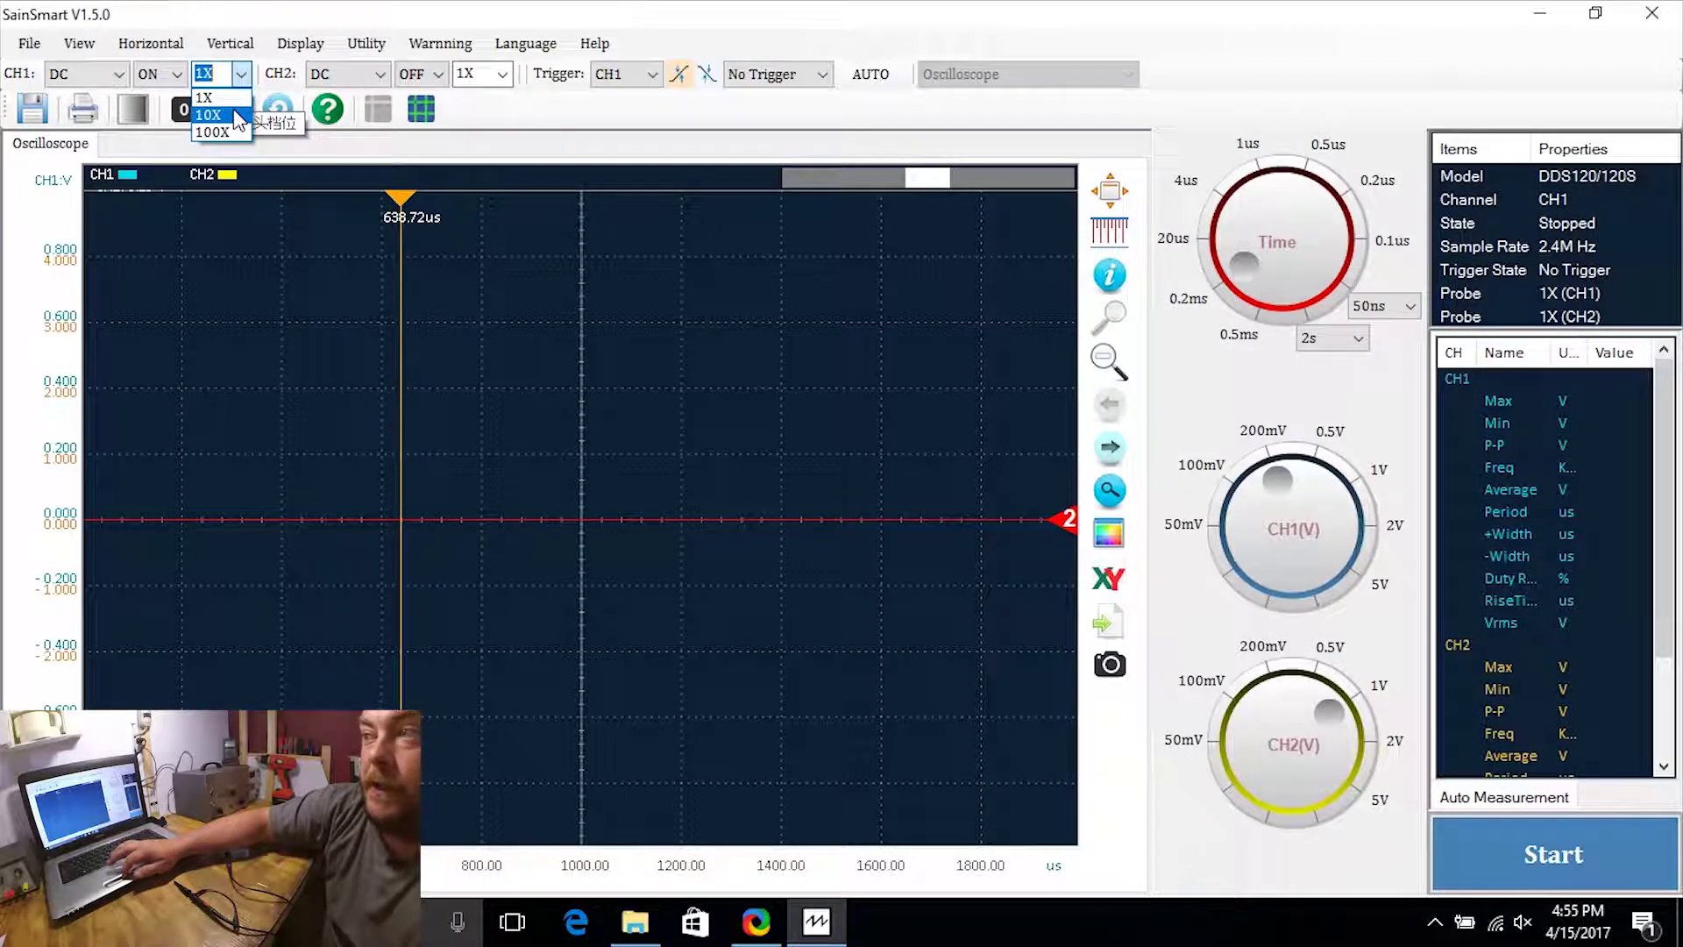
{"action": "left_click", "coordinate": [234, 112]}
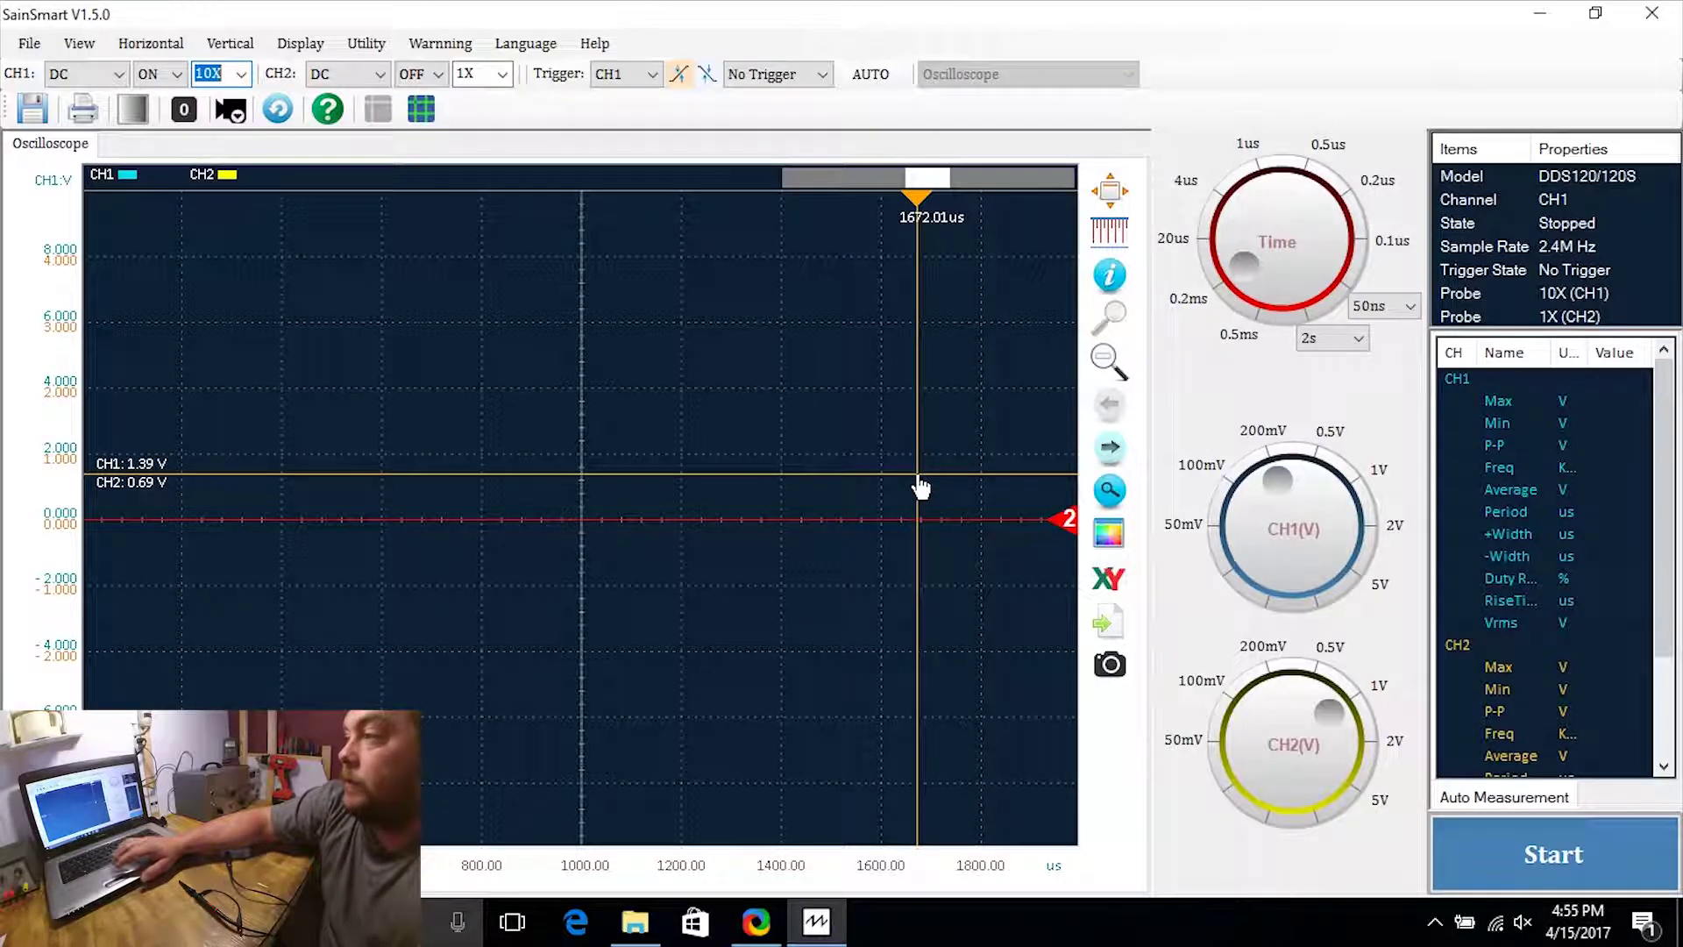
{"action": "left_click_drag", "start_coordinate": [921, 488], "coordinate": [935, 488]}
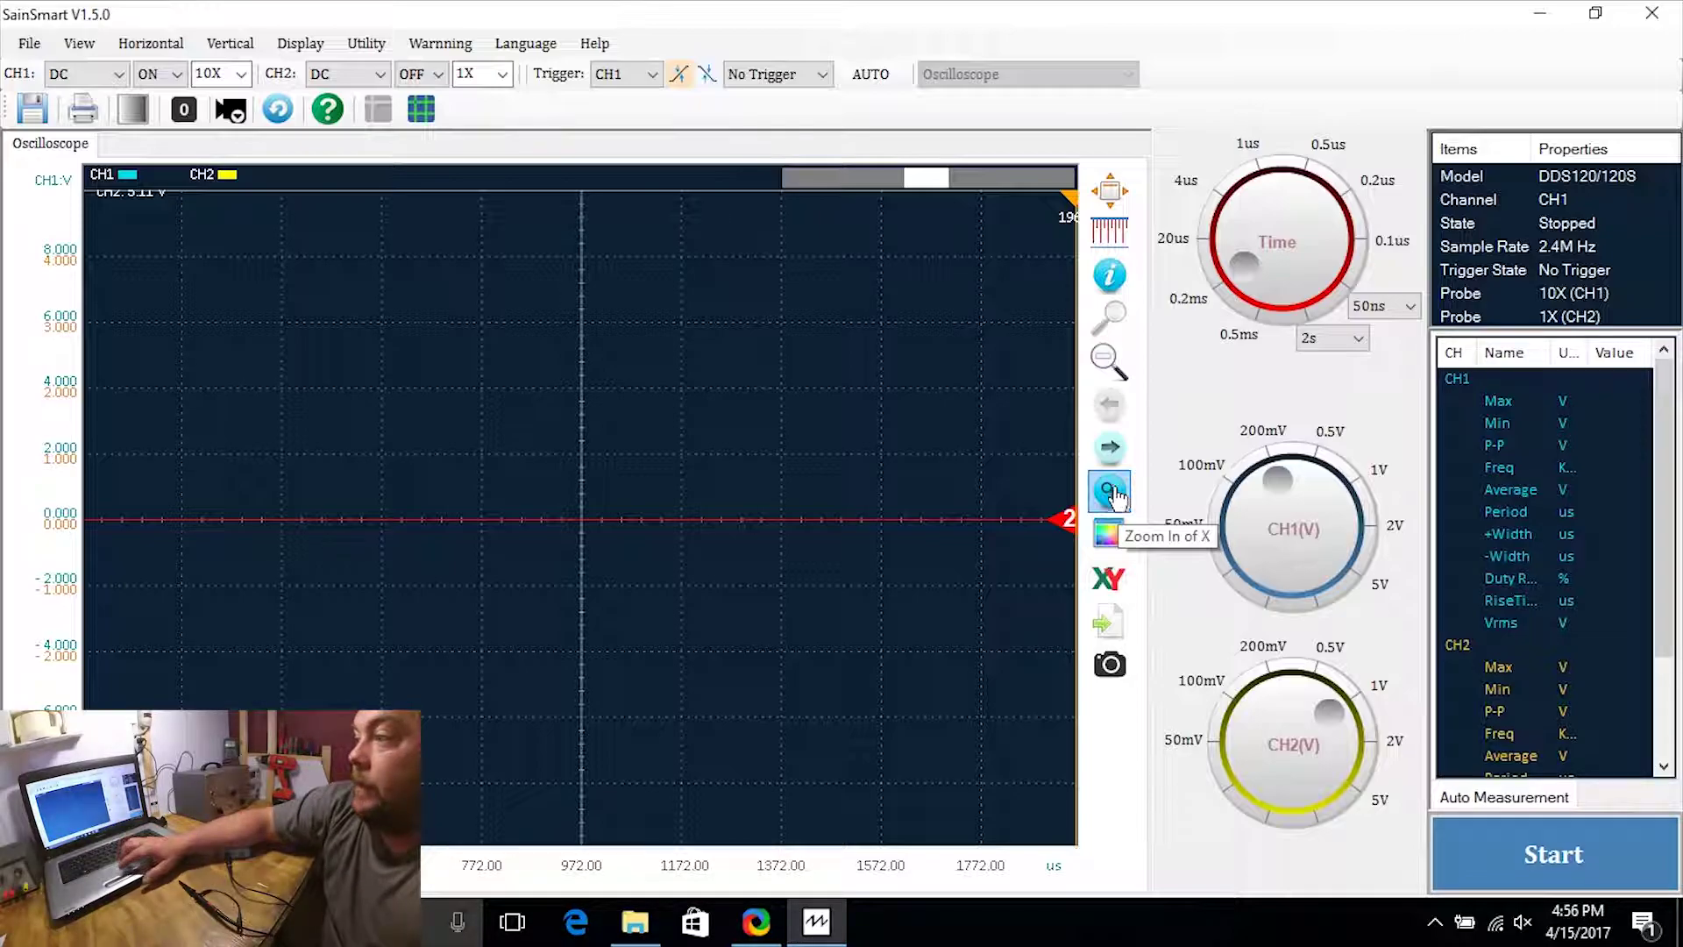
- Switch the display to the white colour scheme, then back to the dark scheme
{"action": "left_click", "coordinate": [1110, 537]}
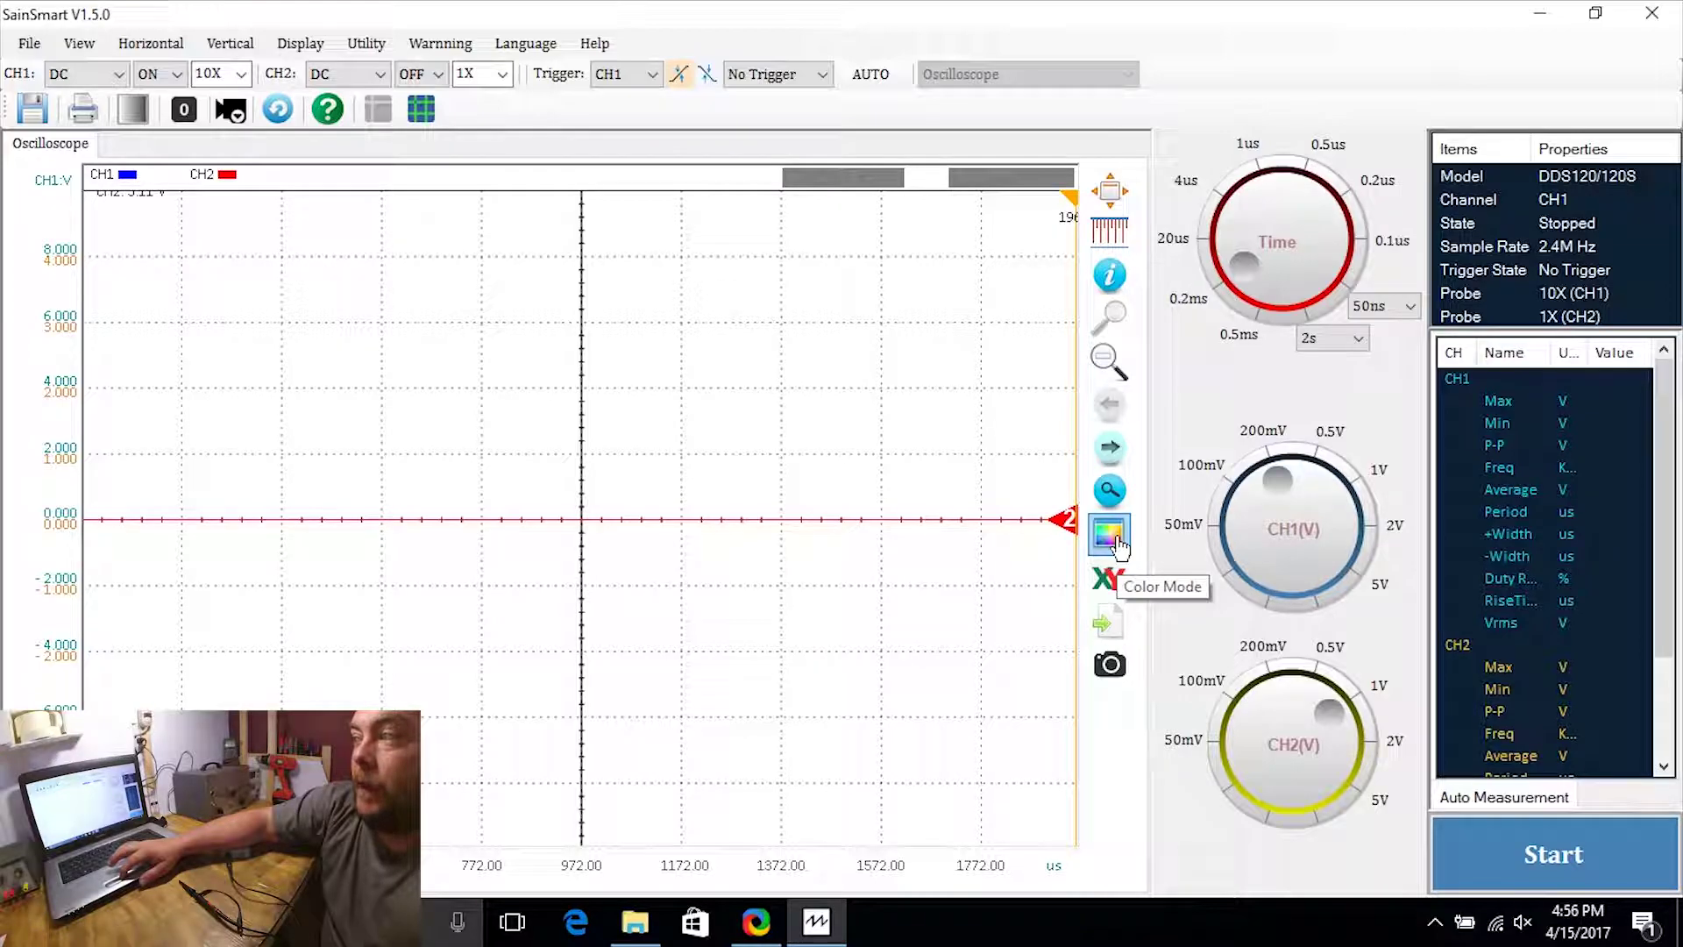
{"action": "left_click", "coordinate": [1110, 536]}
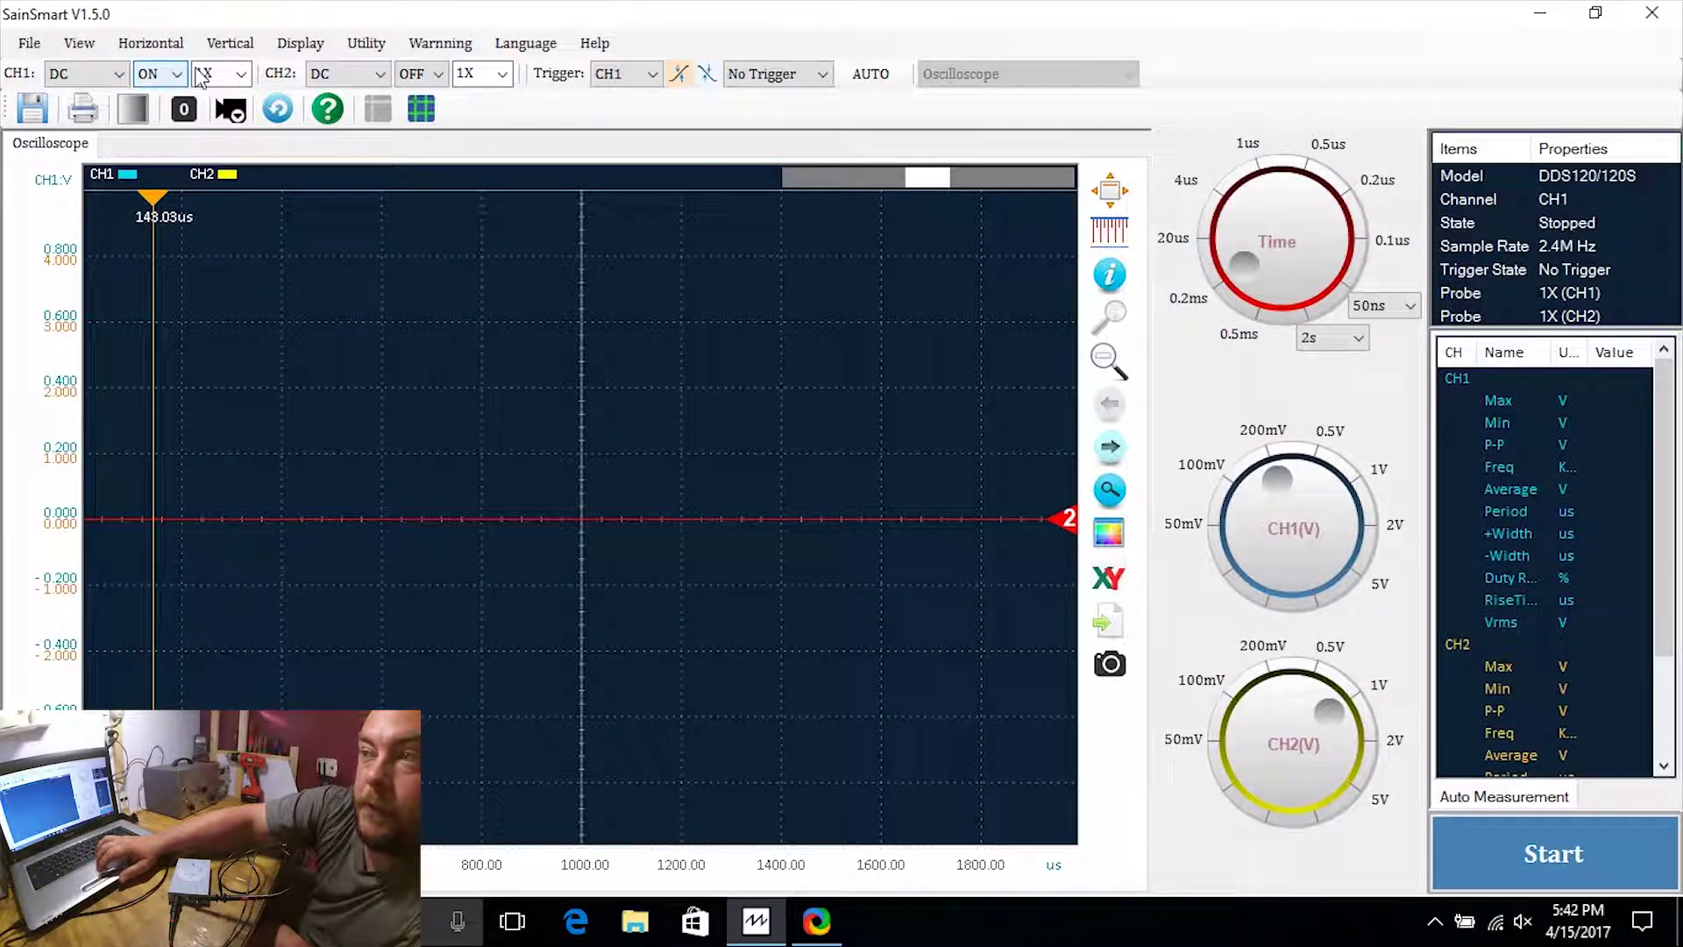
- Set channel 1 to a 10X probe and start capturing the probe's square wave
{"action": "left_click", "coordinate": [242, 76]}
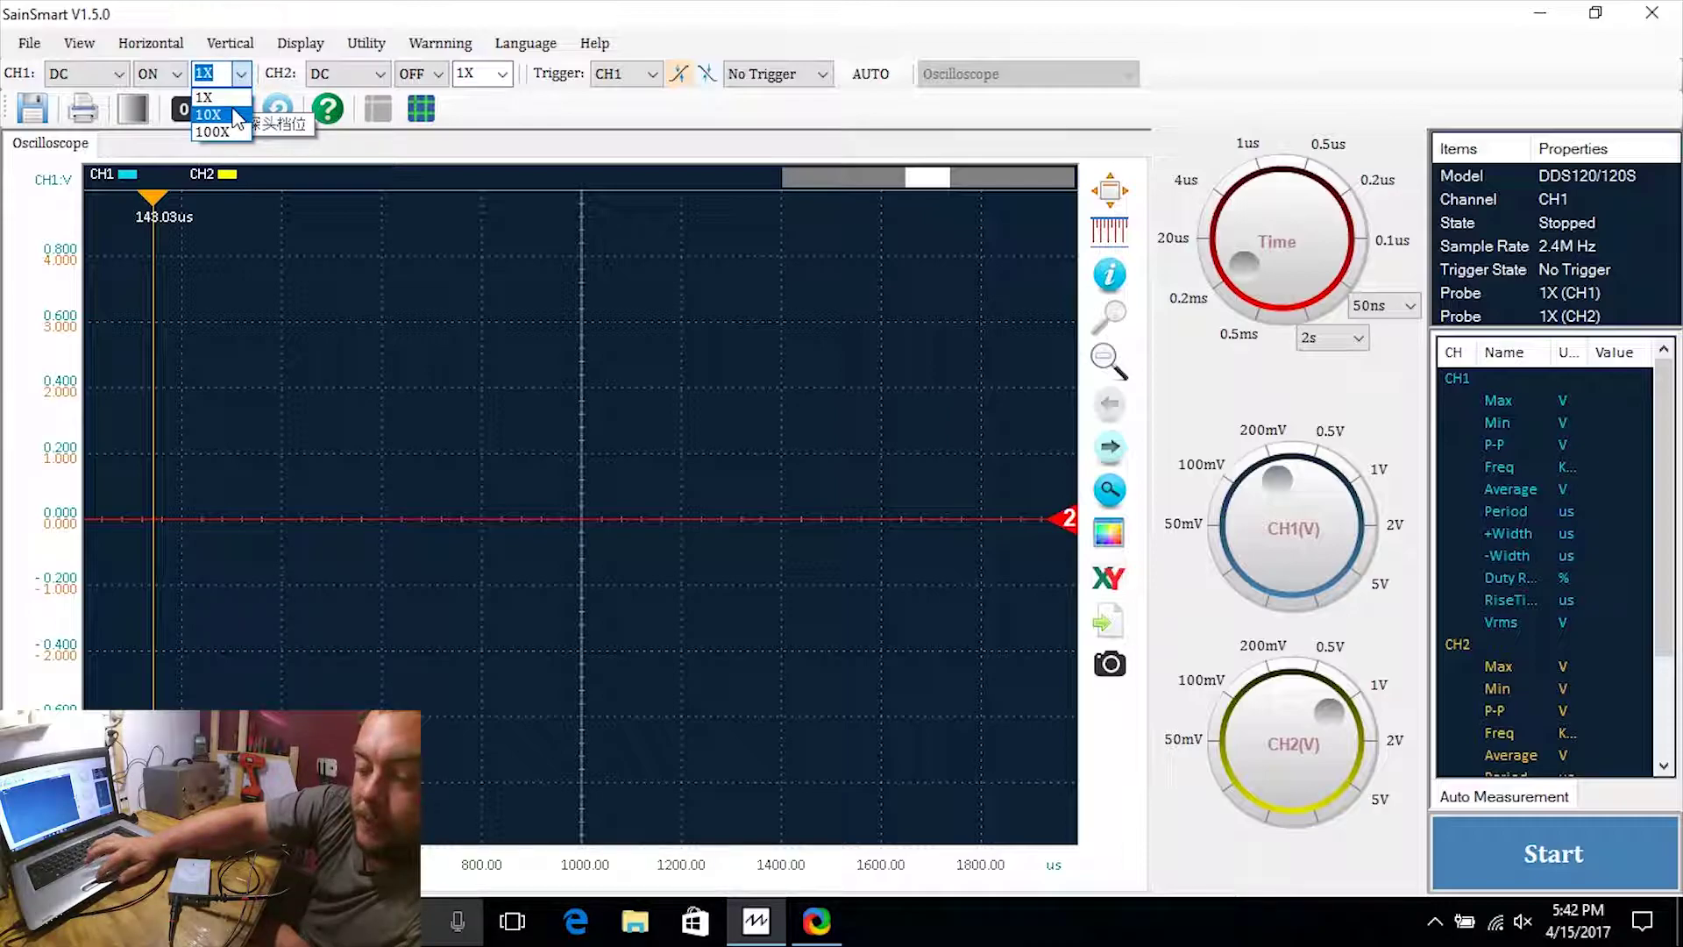
{"action": "left_click", "coordinate": [237, 117]}
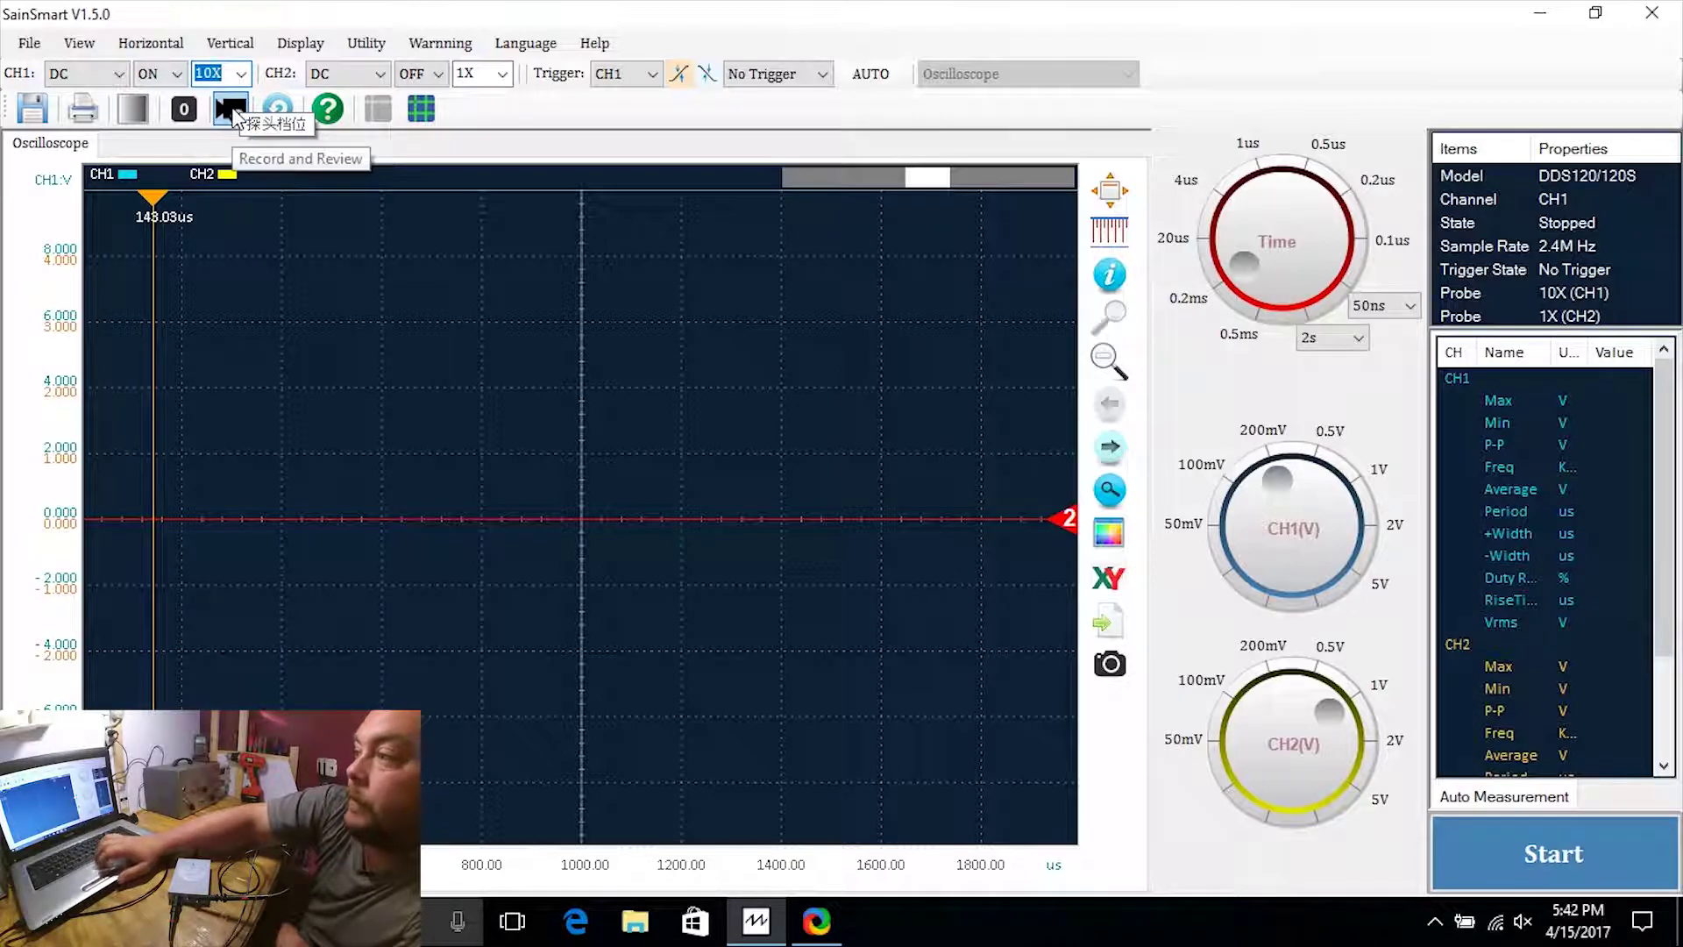
{"action": "left_click", "coordinate": [1551, 855]}
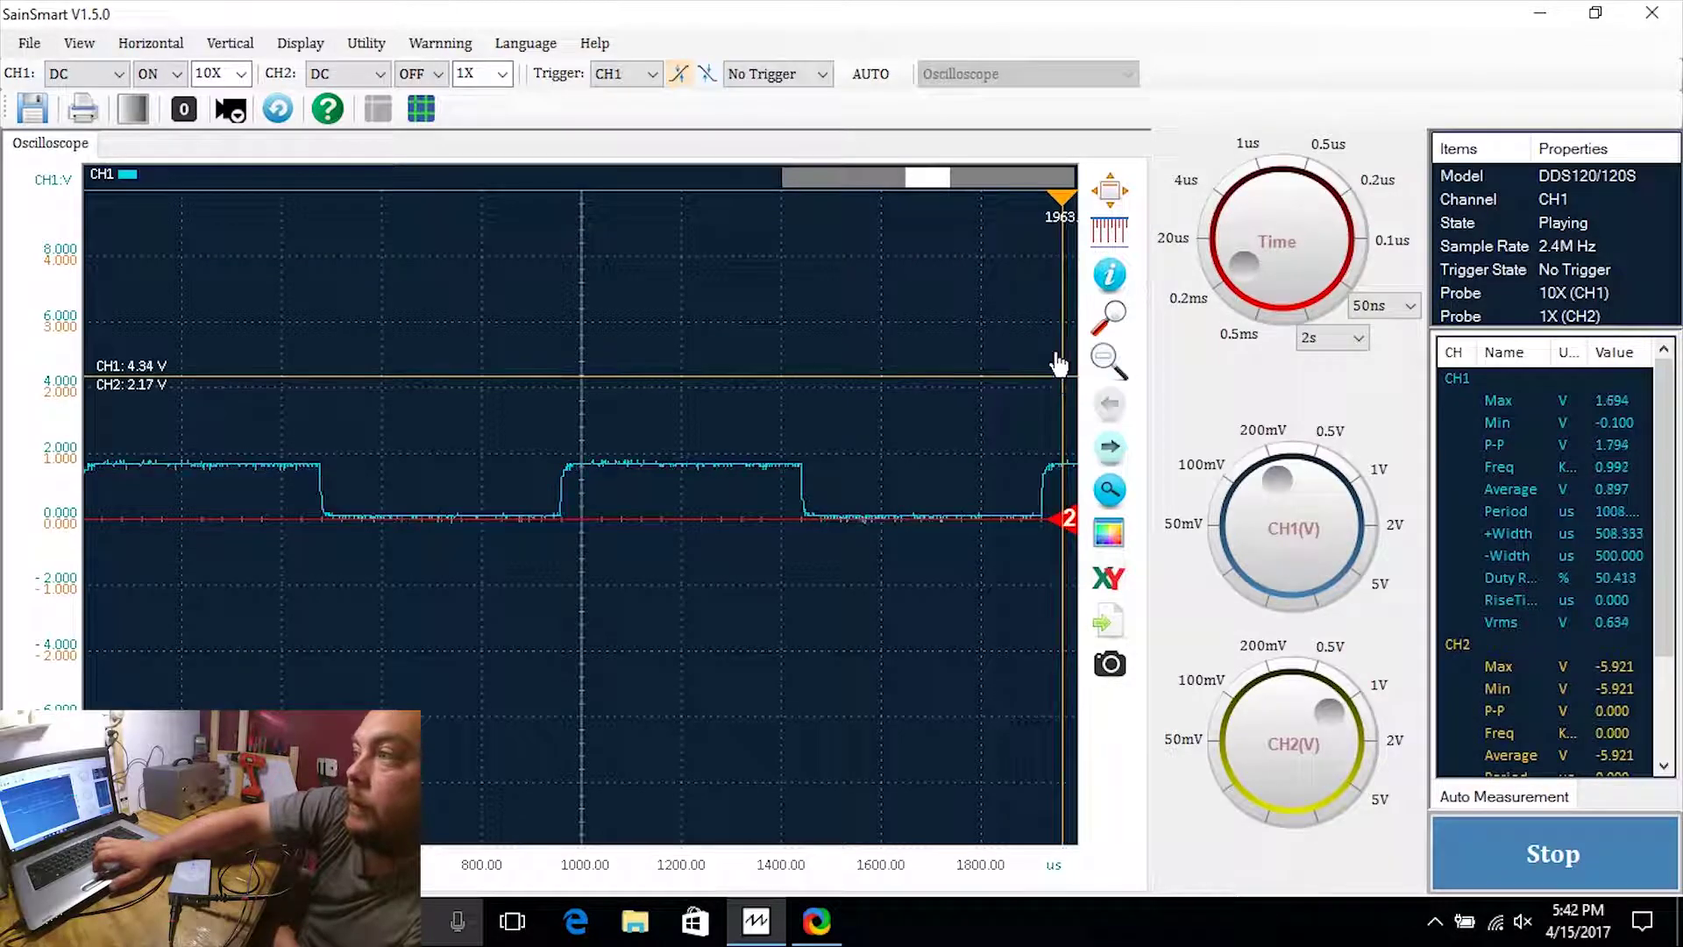
- Zoom into the rising edge near 1000 us and shorten the timebase to about 40 us
{"action": "left_click", "coordinate": [1110, 325]}
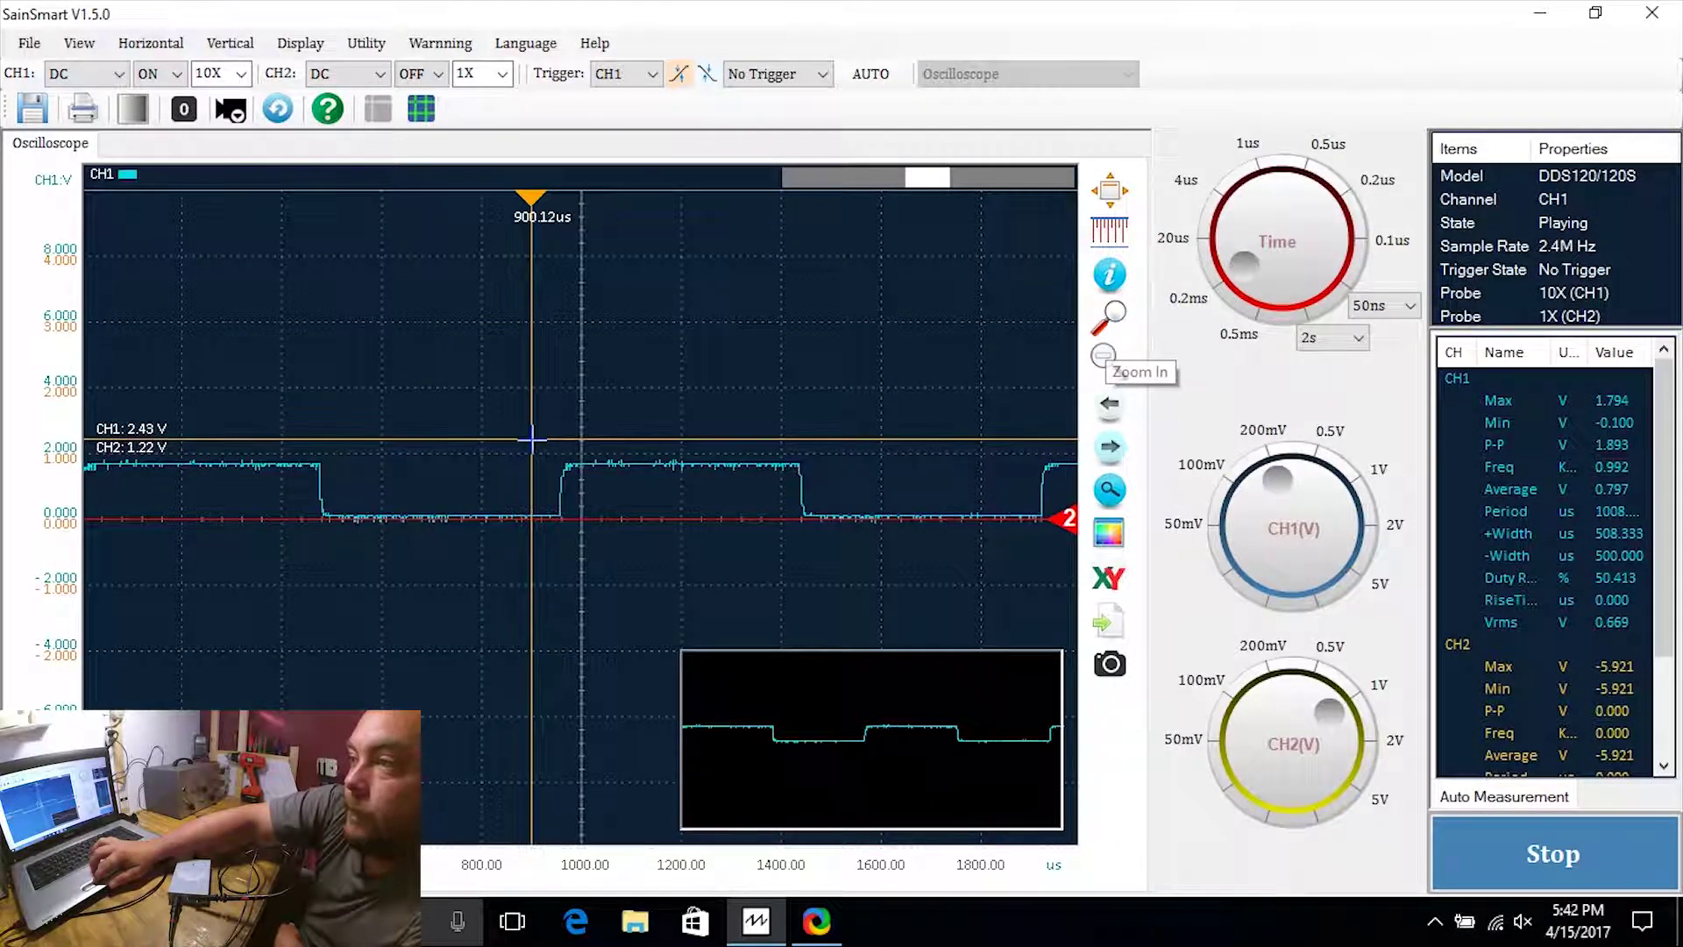
{"action": "left_click_drag", "start_coordinate": [531, 438], "coordinate": [608, 522]}
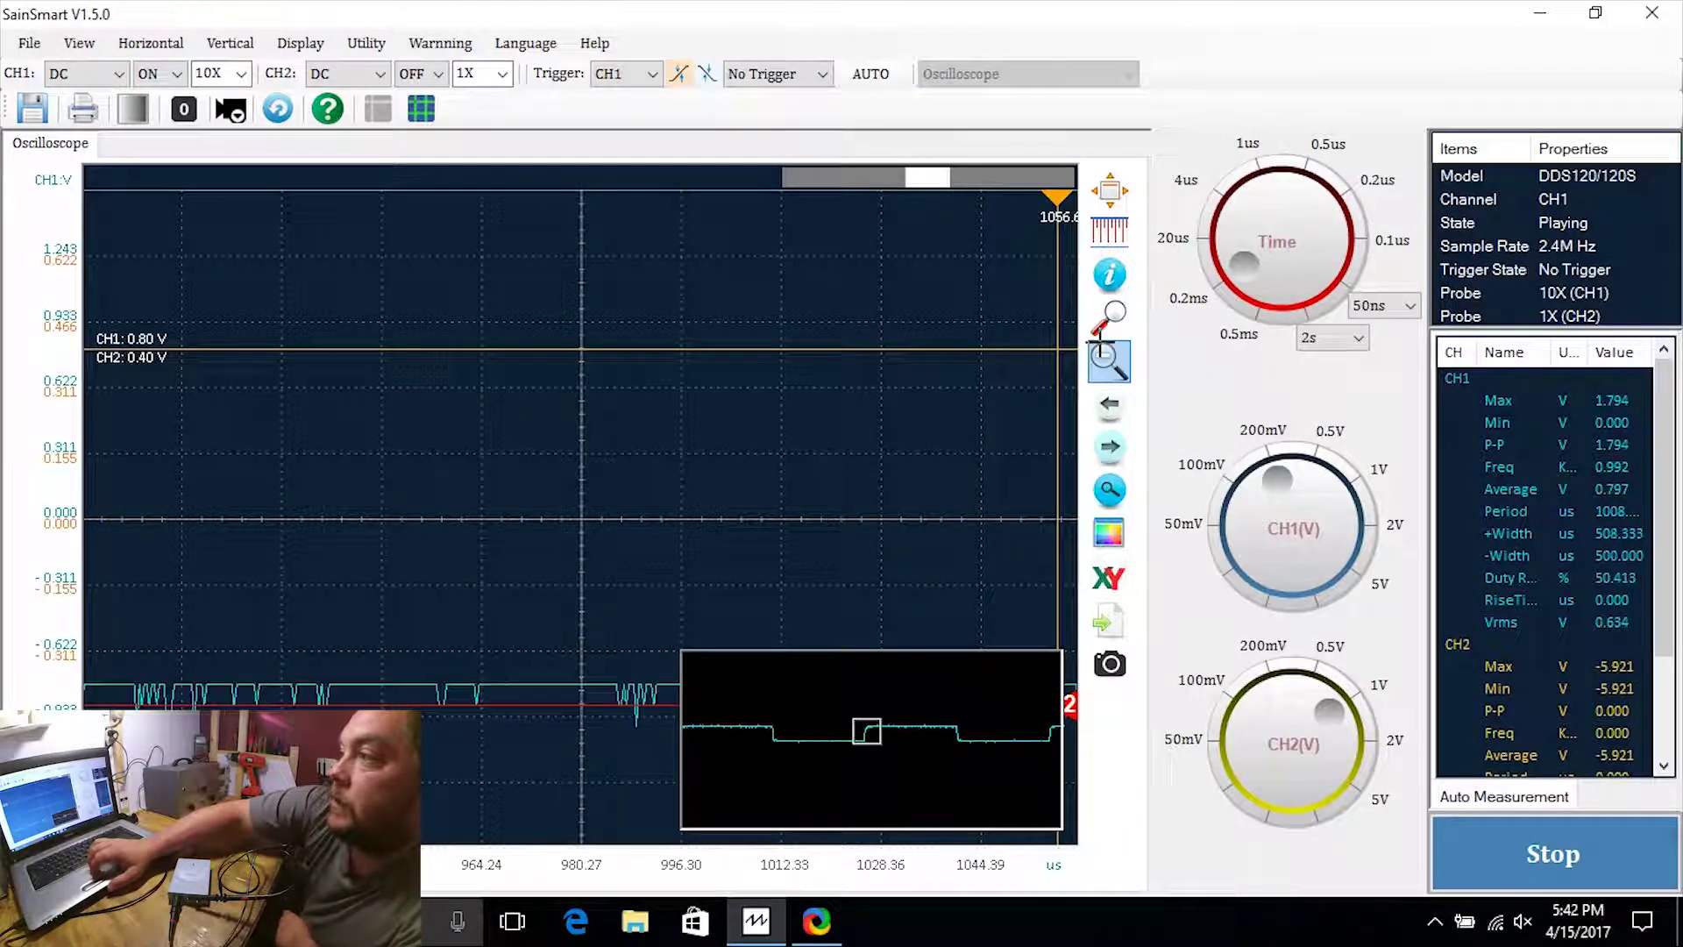
{"action": "left_click_drag", "start_coordinate": [1225, 254], "coordinate": [1232, 211]}
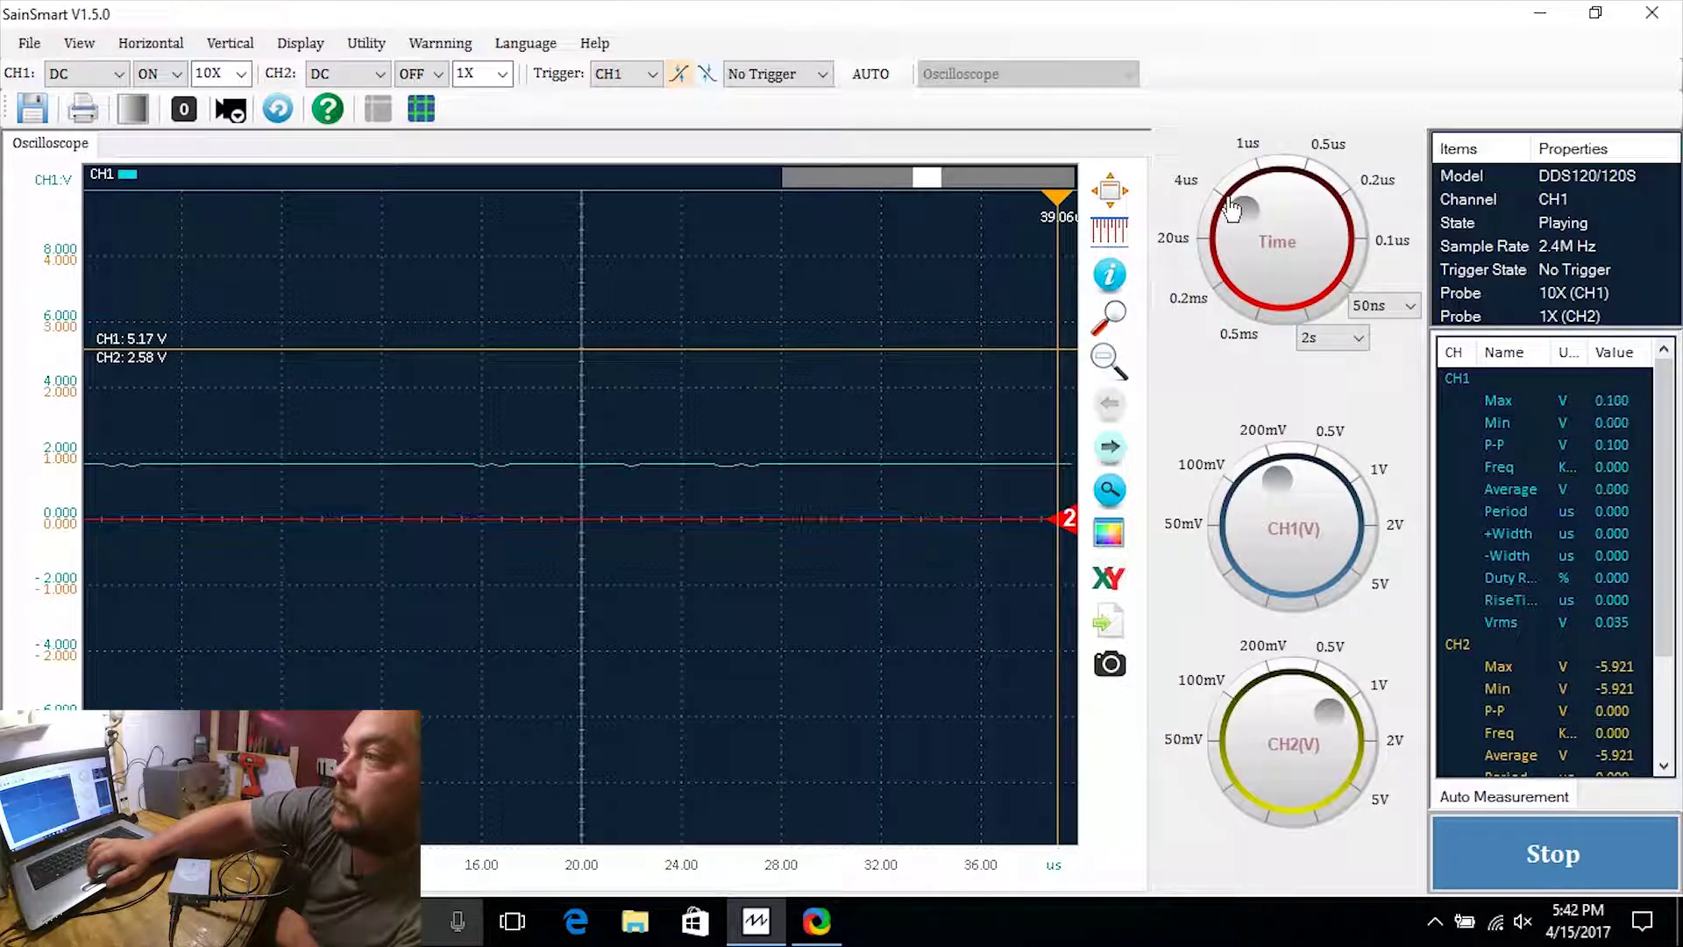
- Set the timebase to 0.5 ms and zoom into the trace around 3000 us
{"action": "left_click", "coordinate": [1267, 306]}
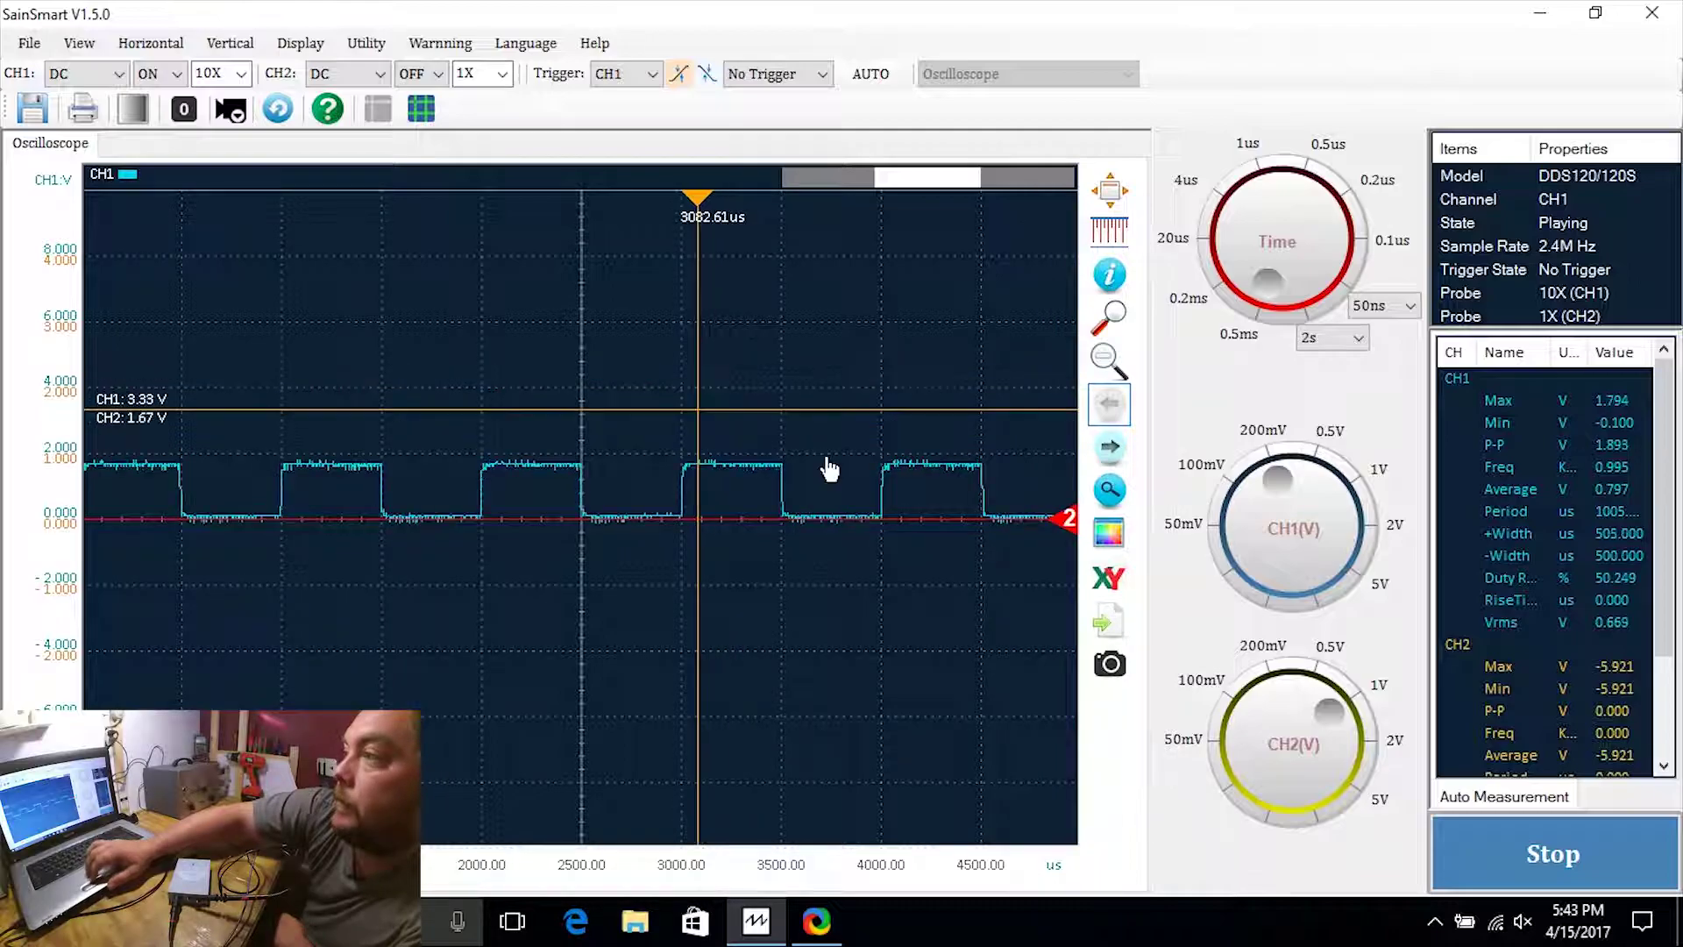
{"action": "left_click", "coordinate": [1113, 318]}
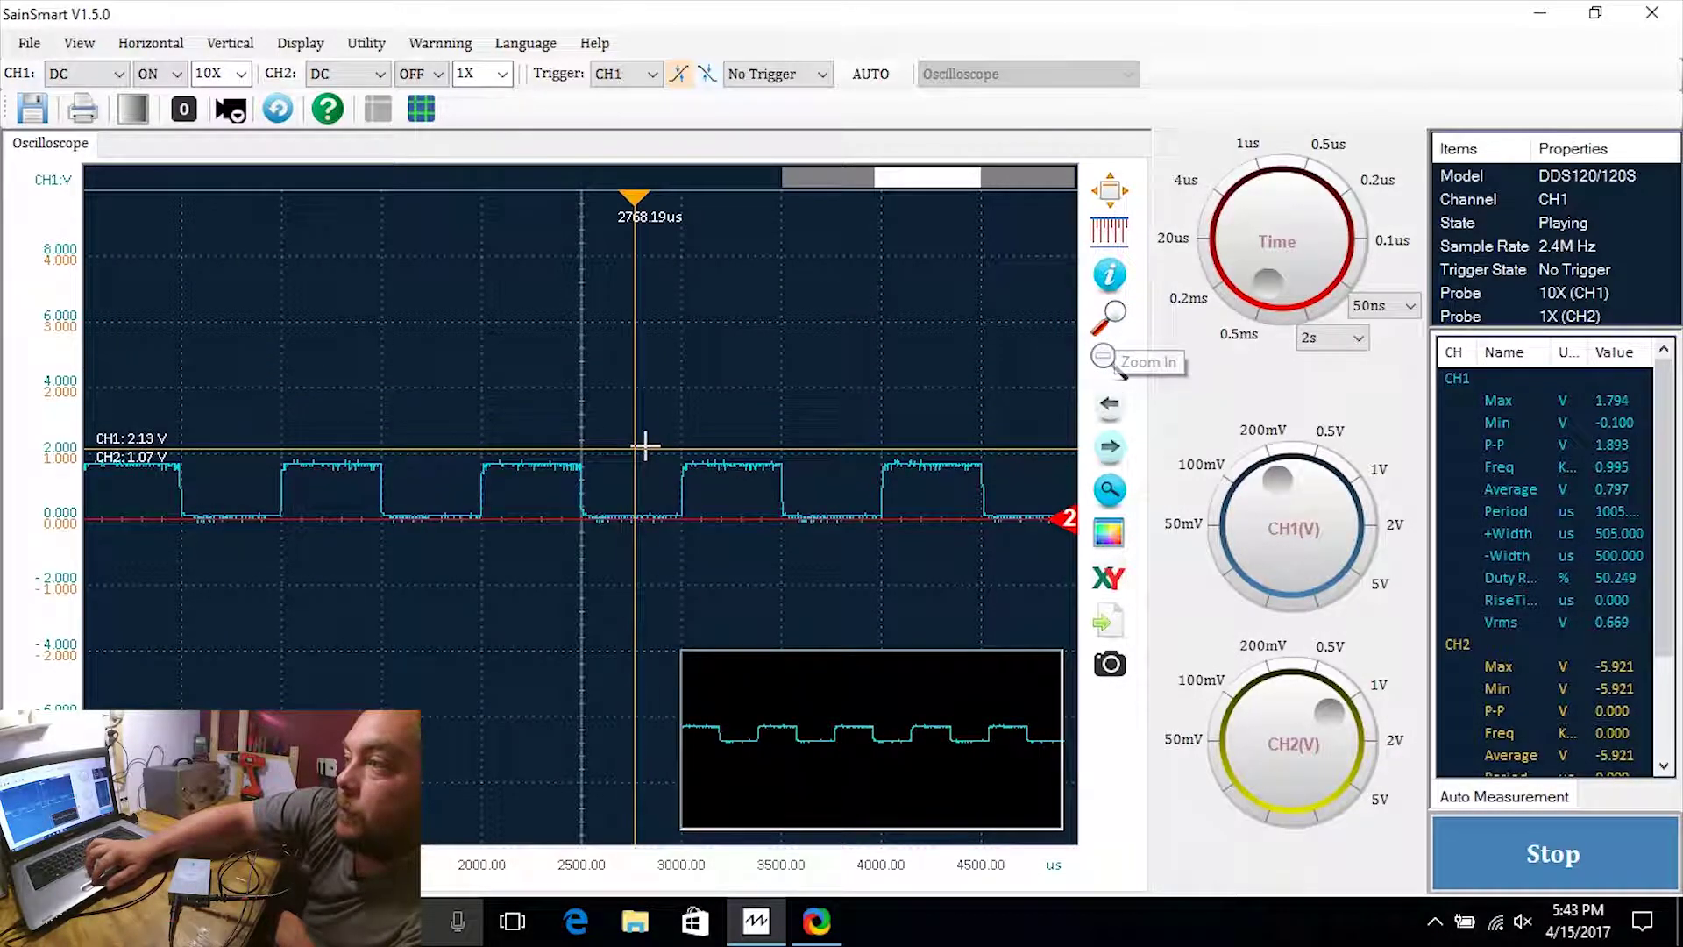
{"action": "left_click", "coordinate": [733, 535]}
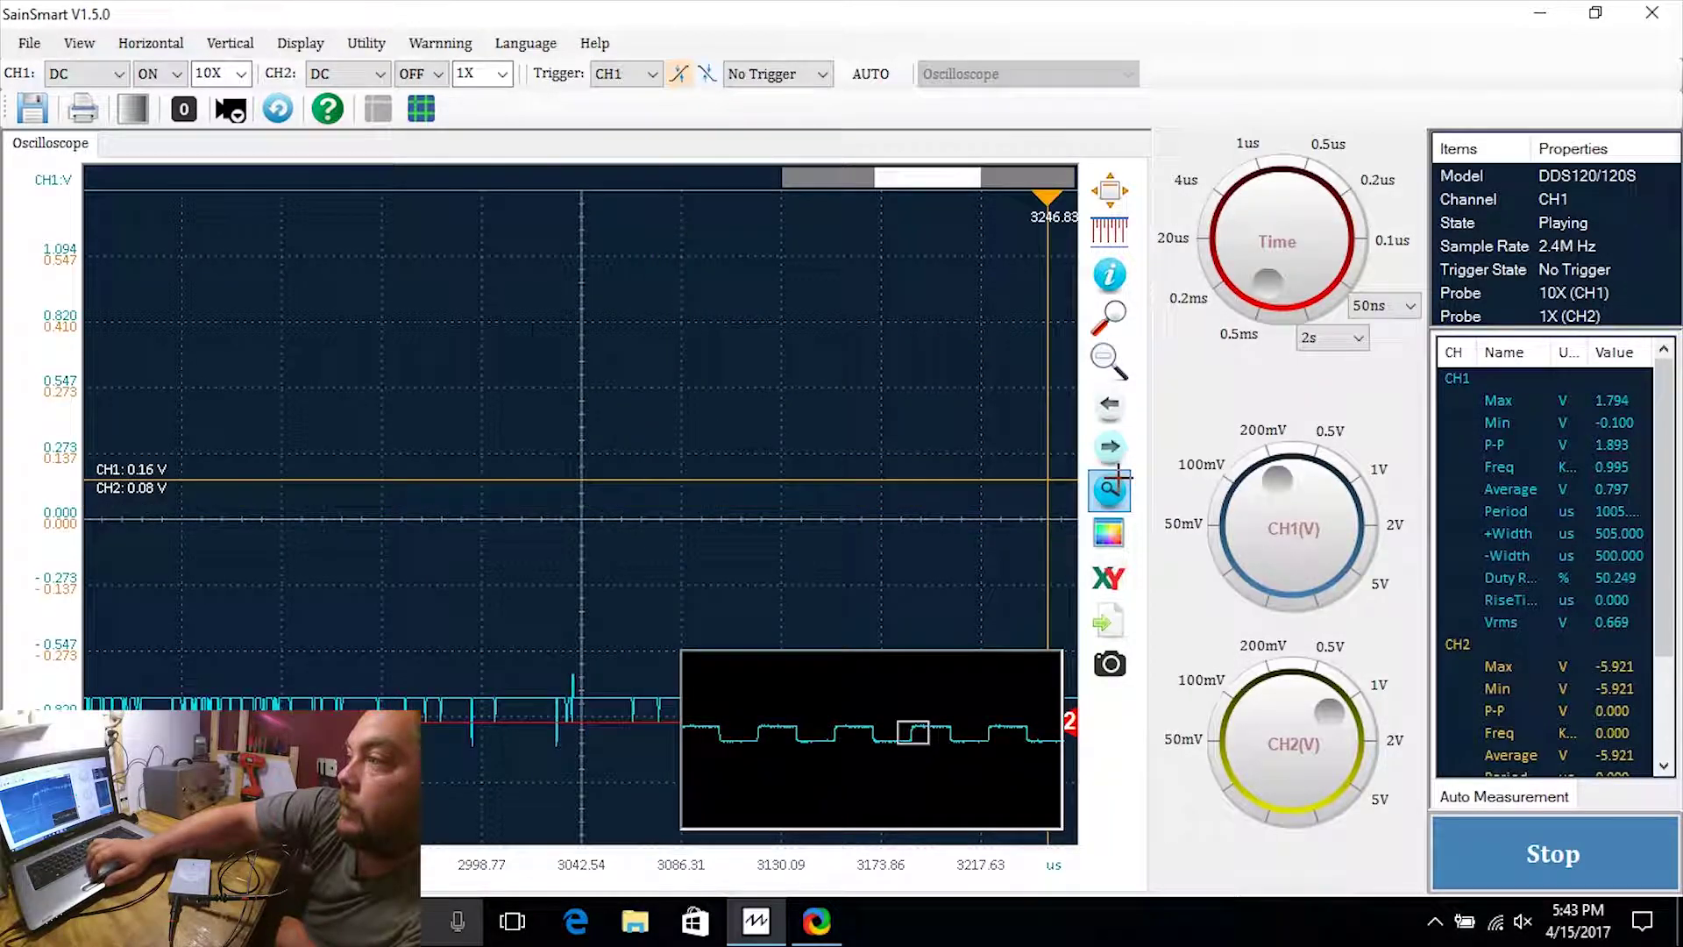
- Adjust CH1's volts per division so the square wave fills the plot vertically
{"action": "left_click", "coordinate": [1310, 482]}
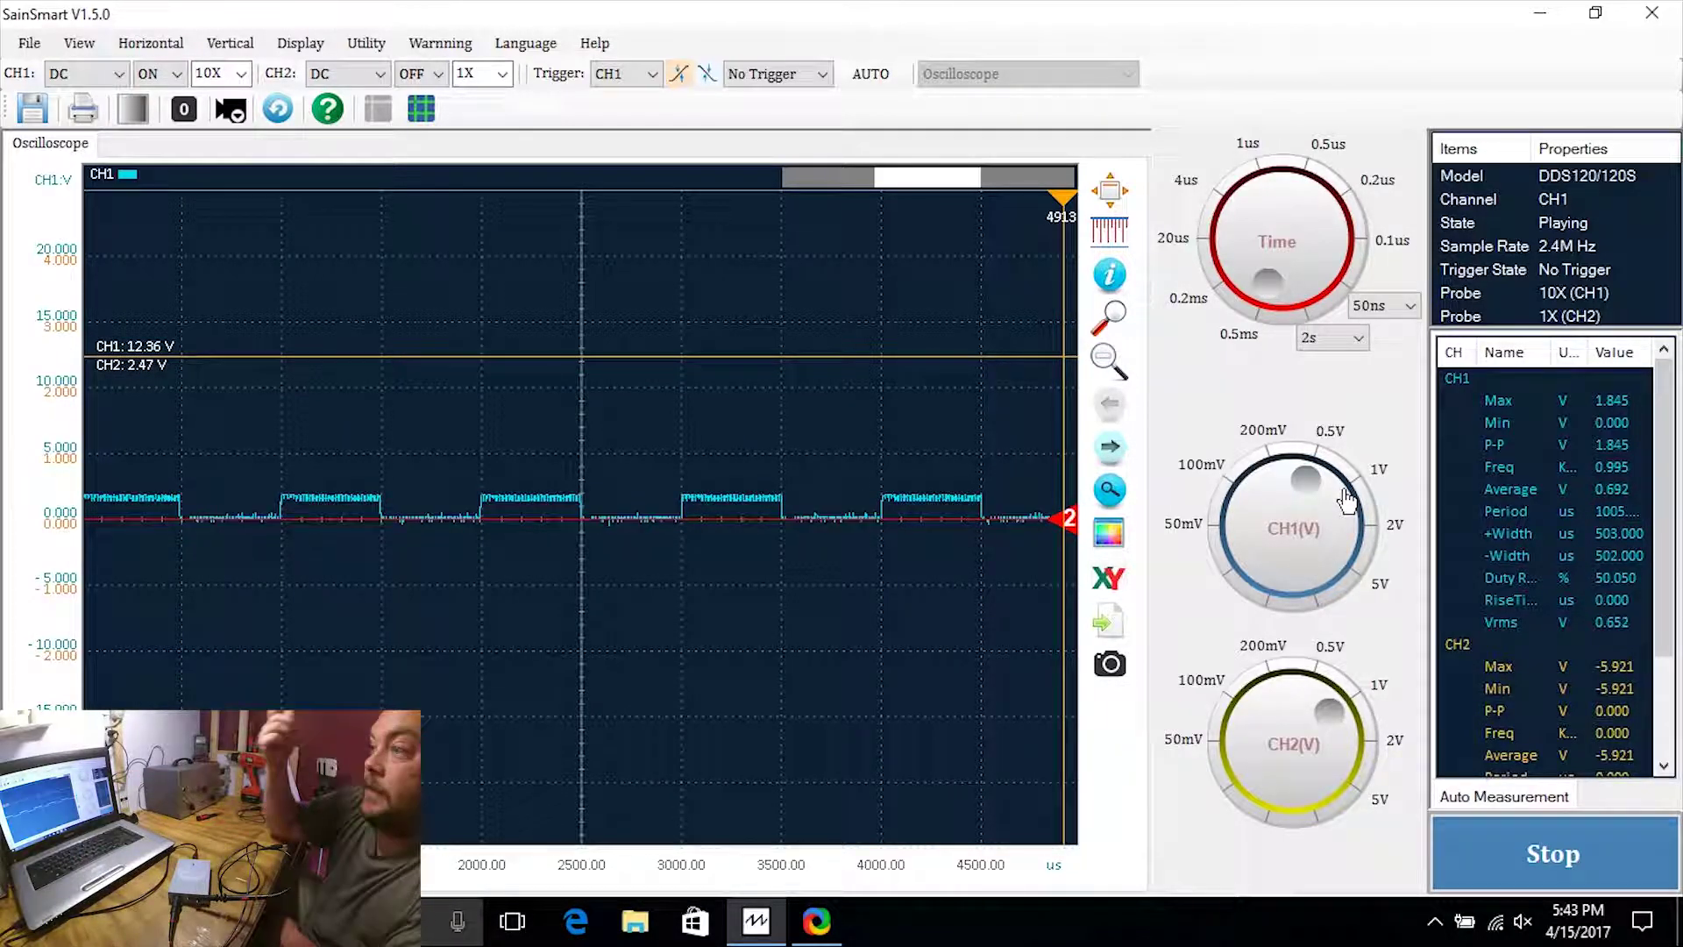
{"action": "left_click", "coordinate": [1347, 500]}
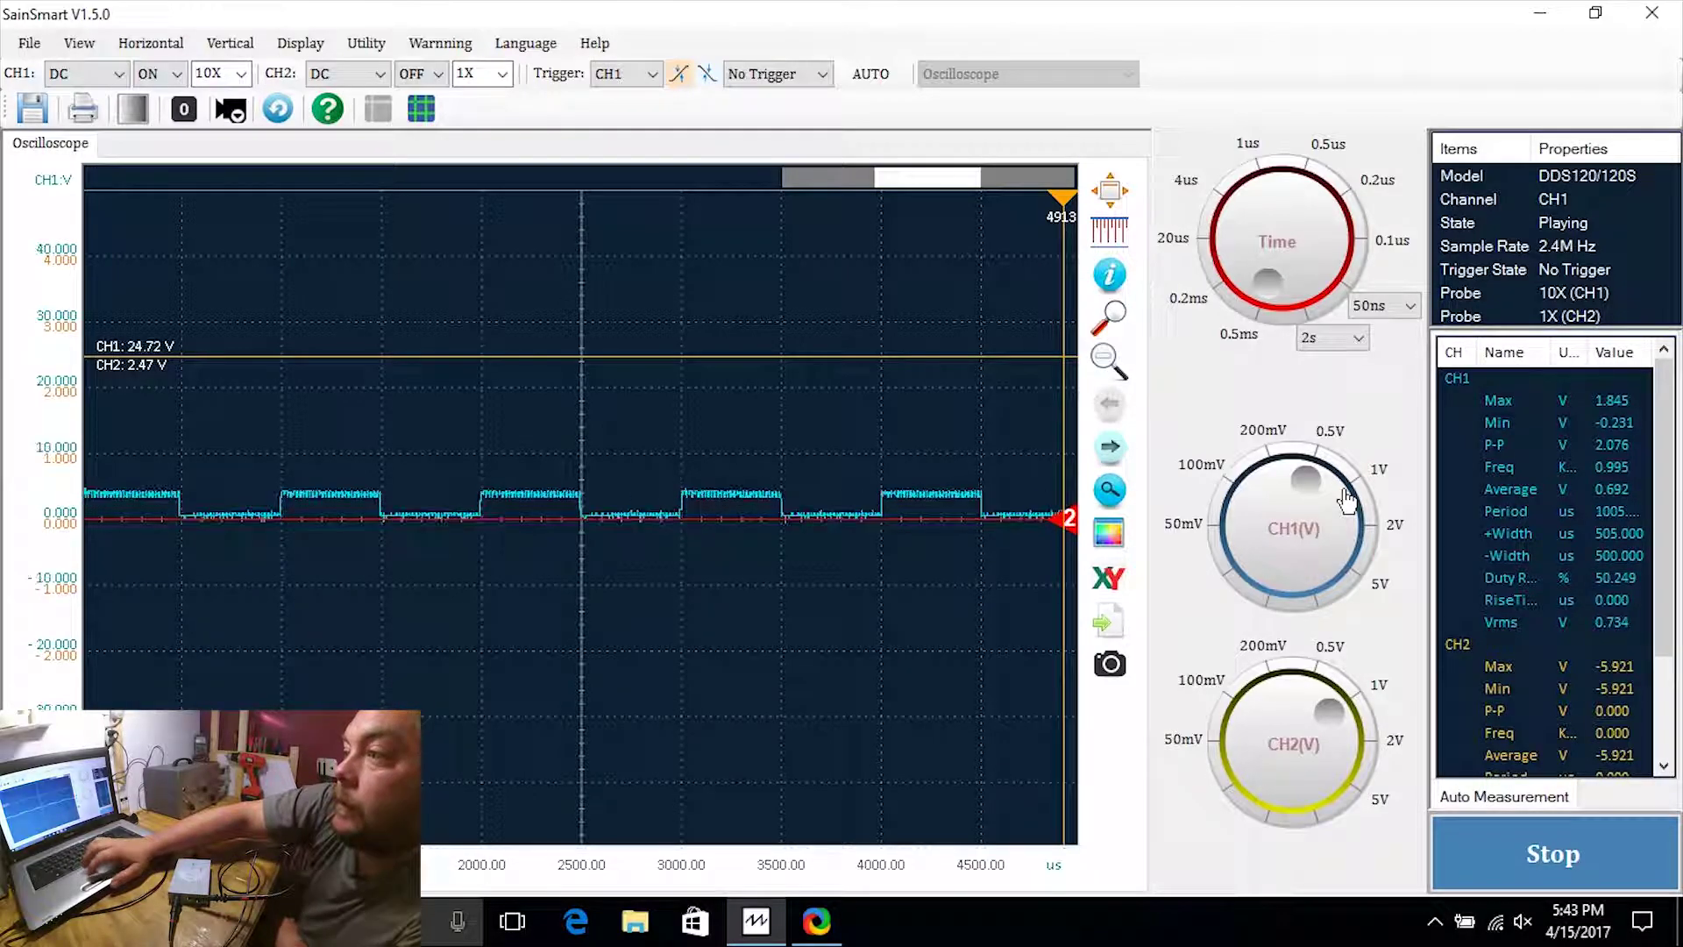
{"action": "left_click", "coordinate": [1220, 529]}
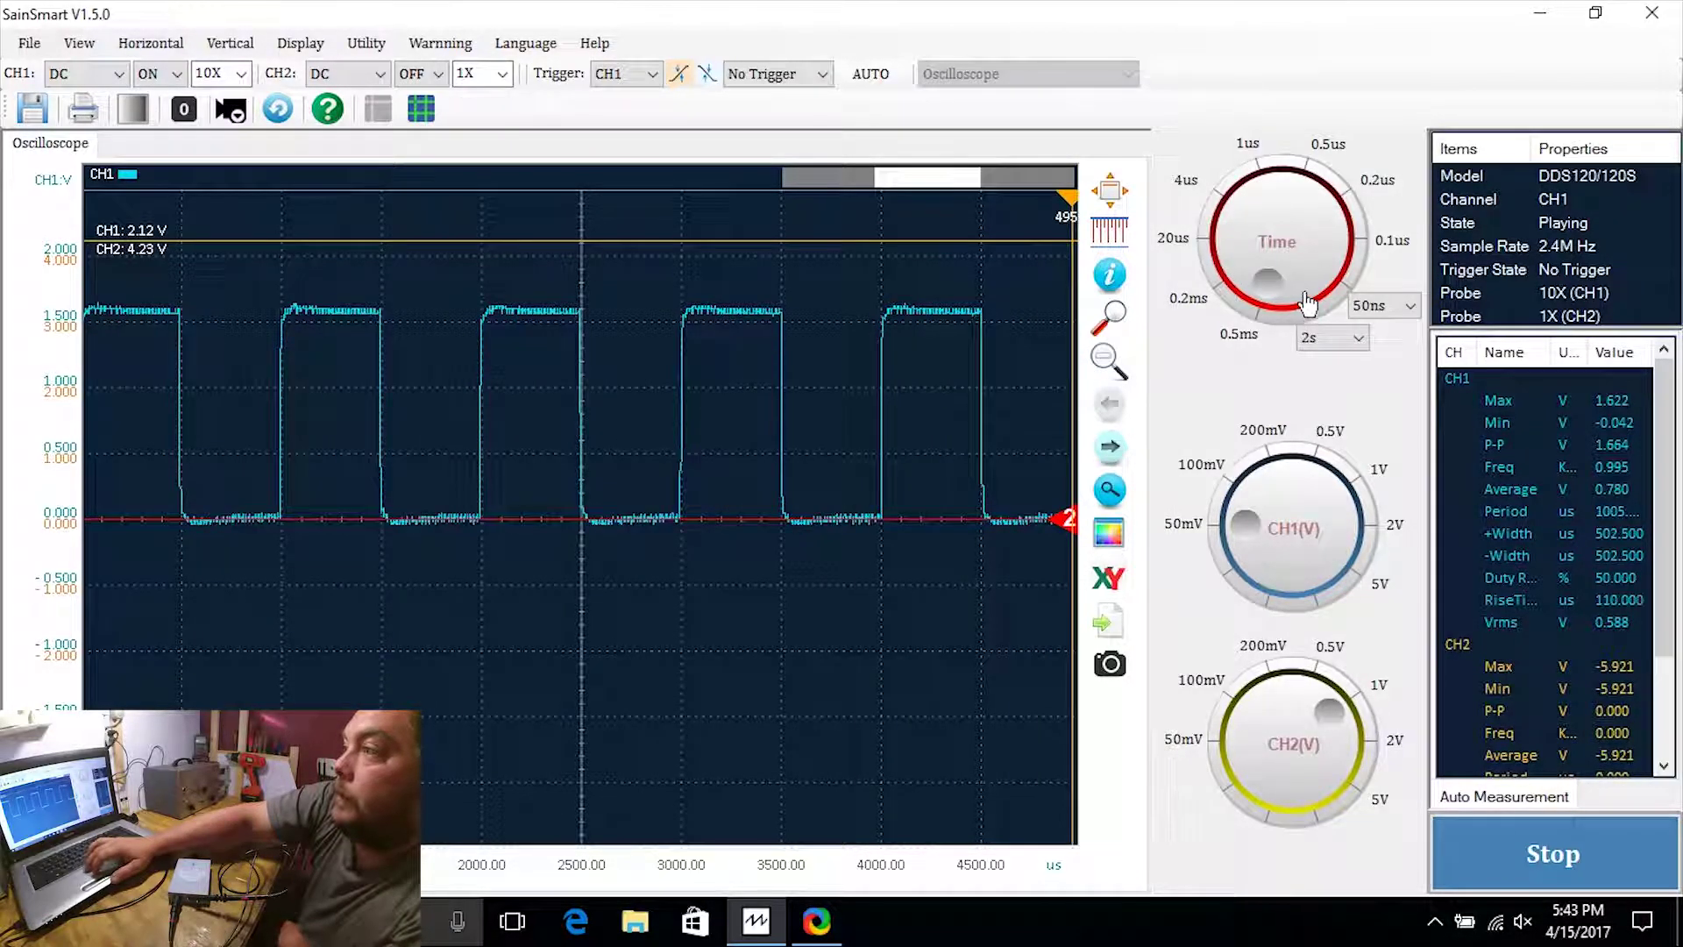
- Settle the timebase on 0.5 ms, place the cursors on the wave, and magnify its rising edge
{"action": "left_click", "coordinate": [1252, 210]}
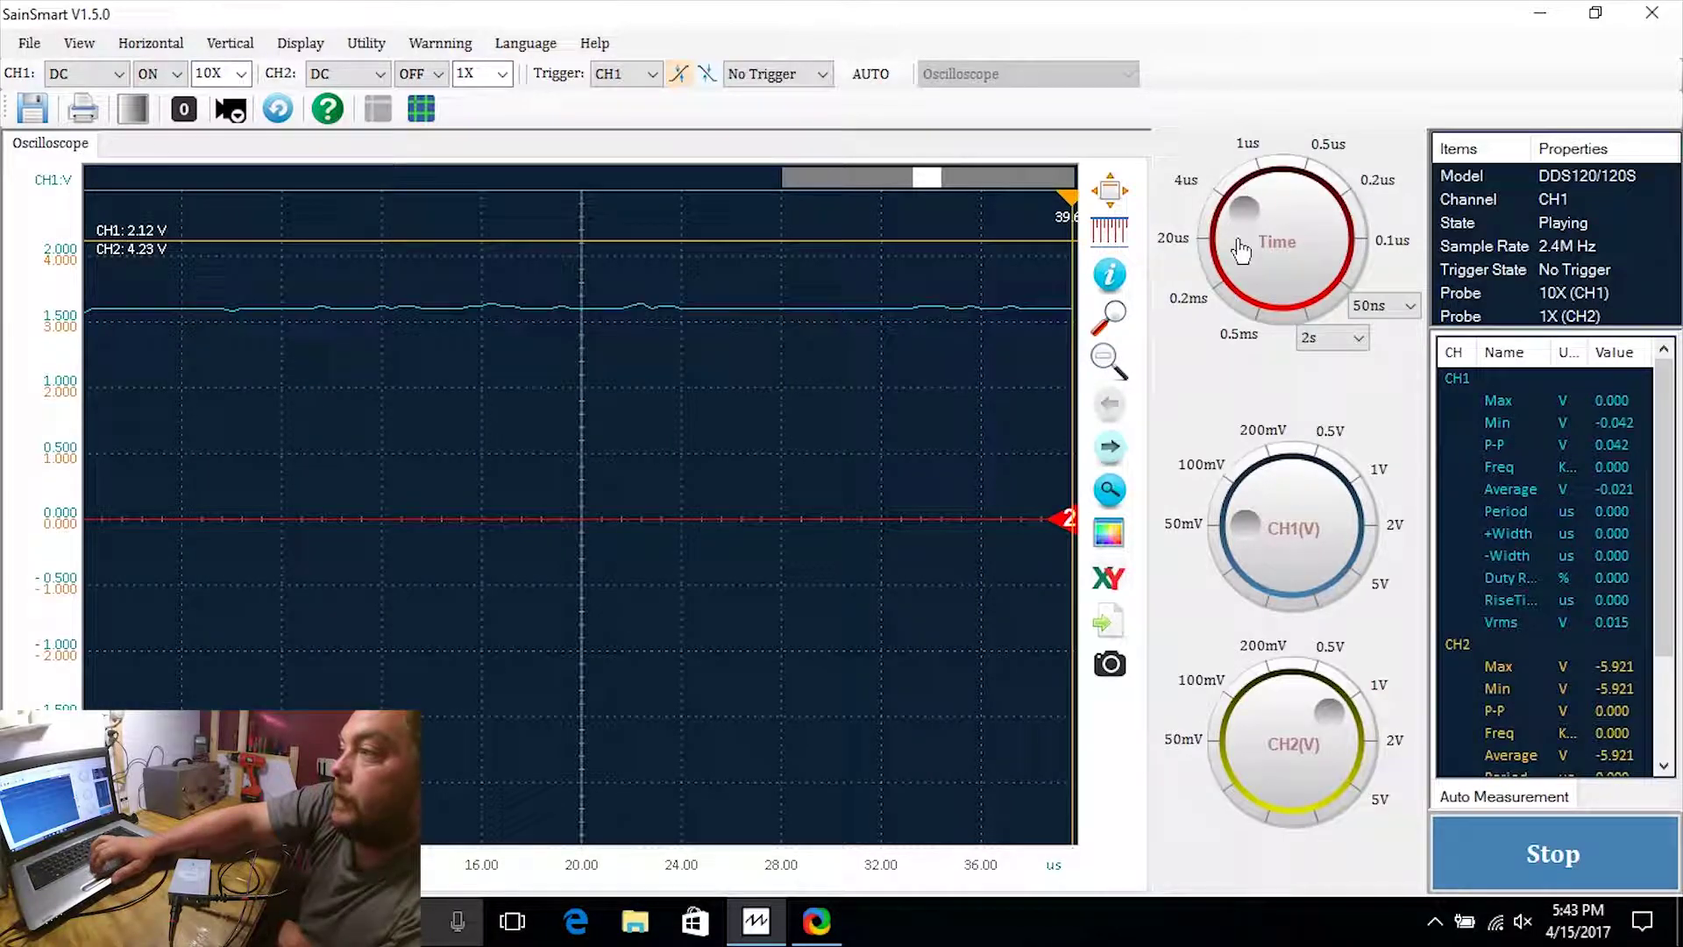
{"action": "left_click", "coordinate": [1234, 281]}
{"action": "left_click", "coordinate": [1272, 296]}
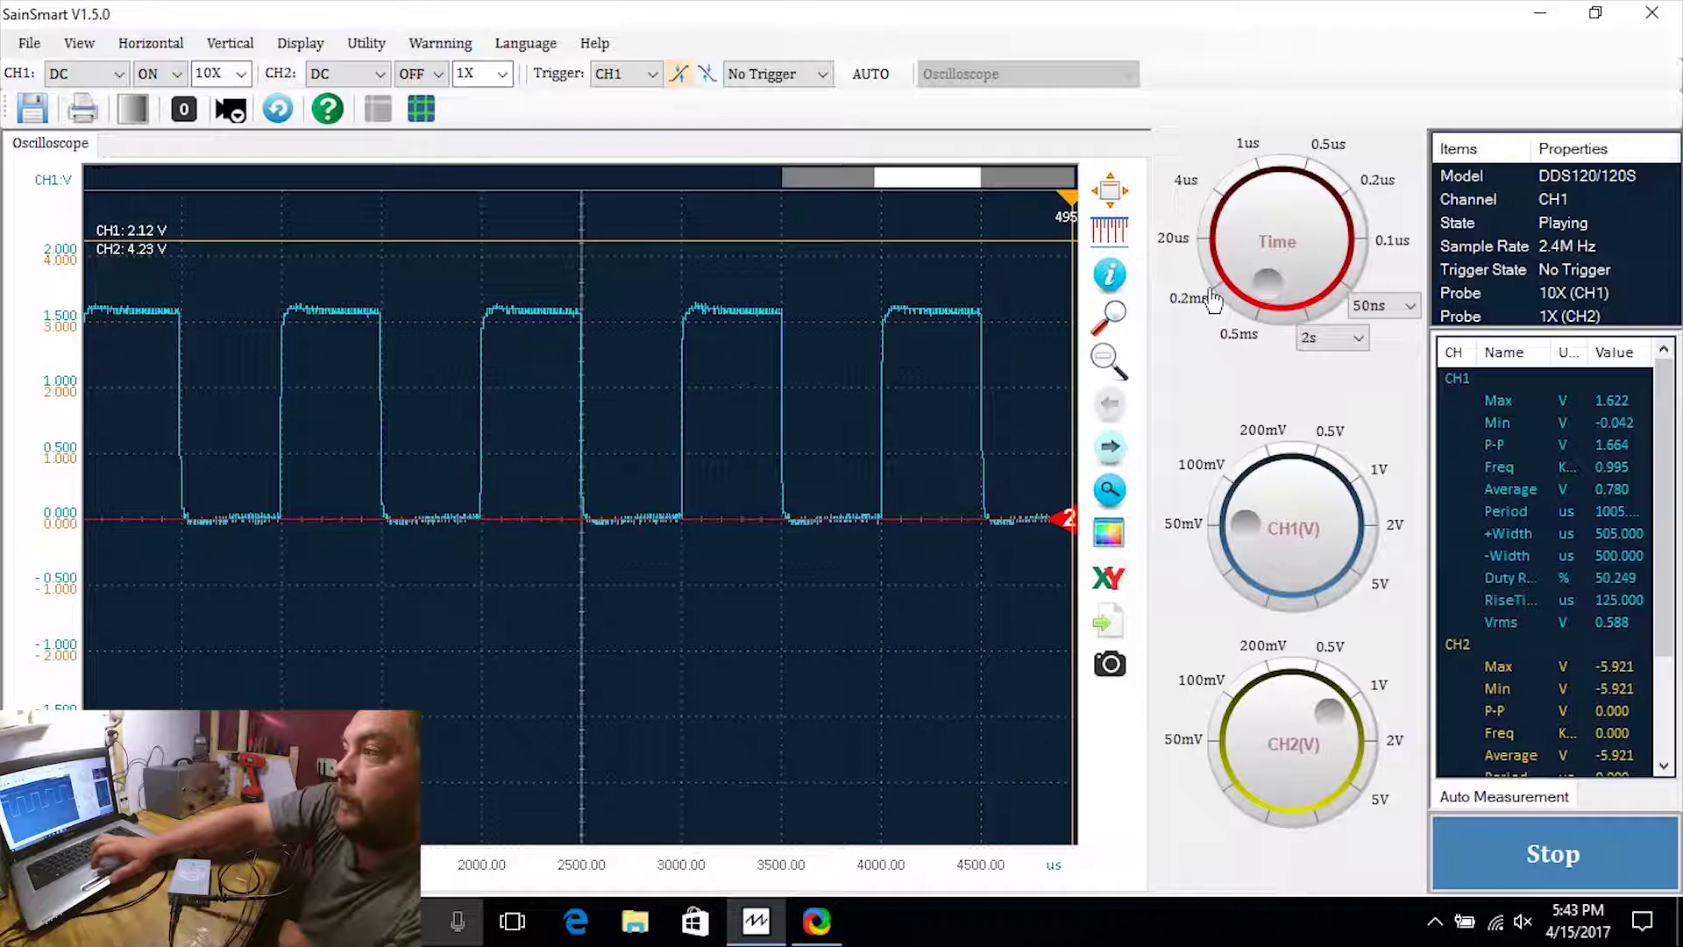
{"action": "left_click_drag", "start_coordinate": [1065, 240], "coordinate": [727, 344]}
{"action": "left_click", "coordinate": [1112, 336]}
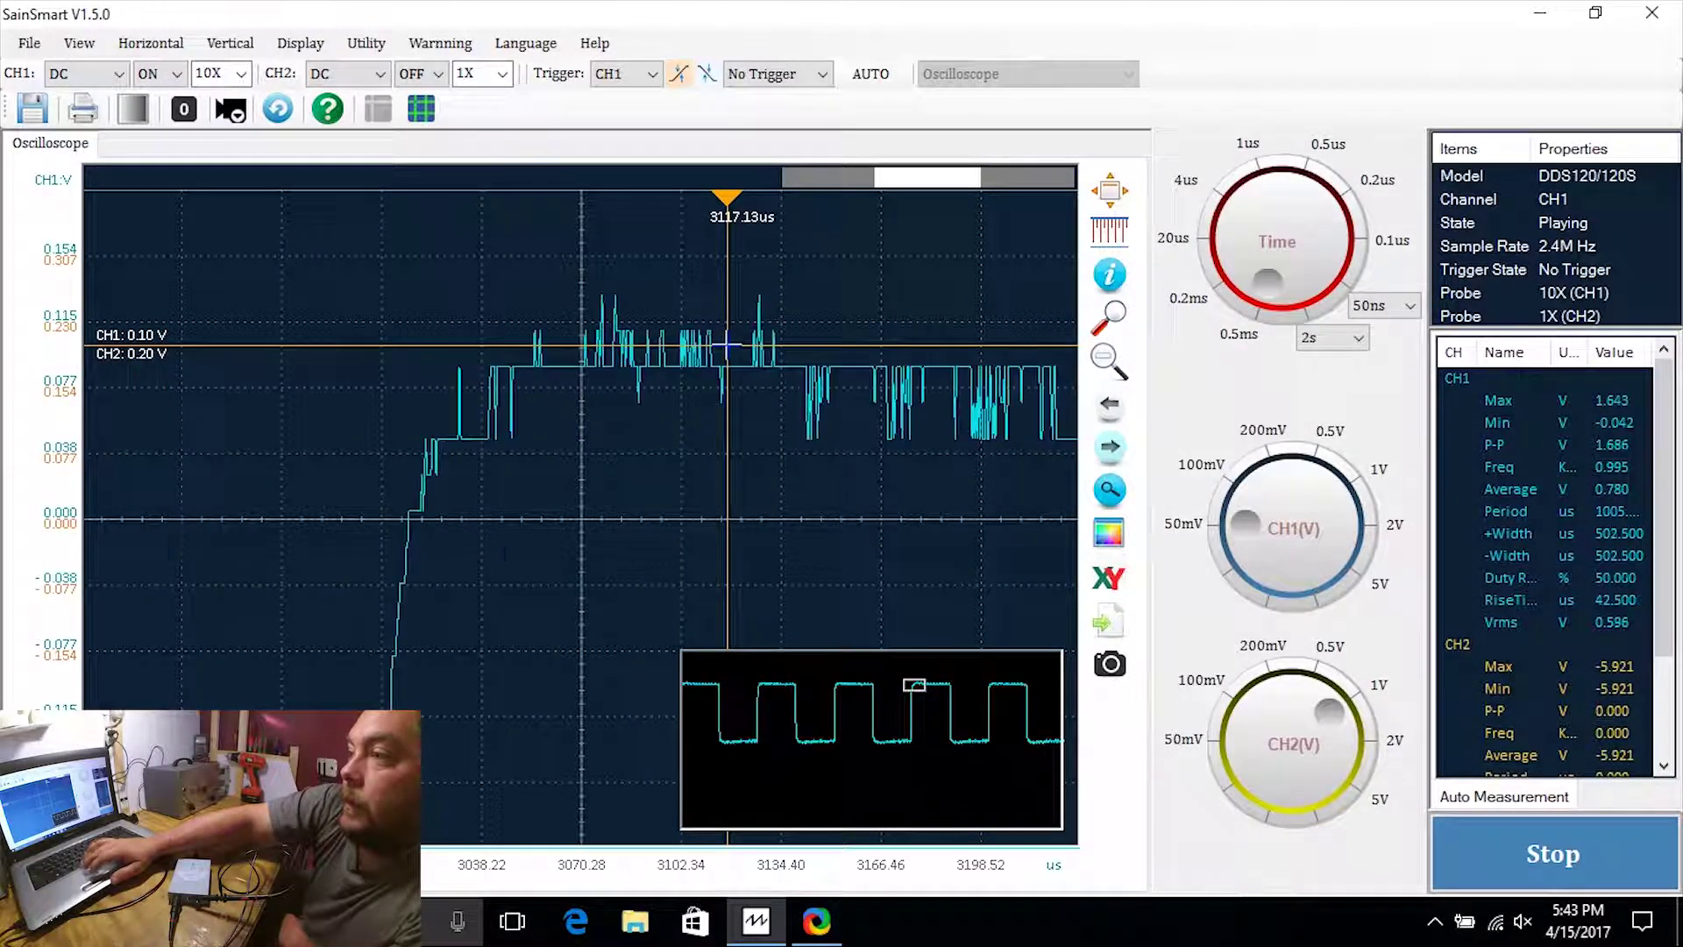
- Zoom out three times to show a full high pulse (about 2880–3830 us), then restore the unmagnified display
{"action": "left_click_drag", "start_coordinate": [727, 345], "coordinate": [1077, 355]}
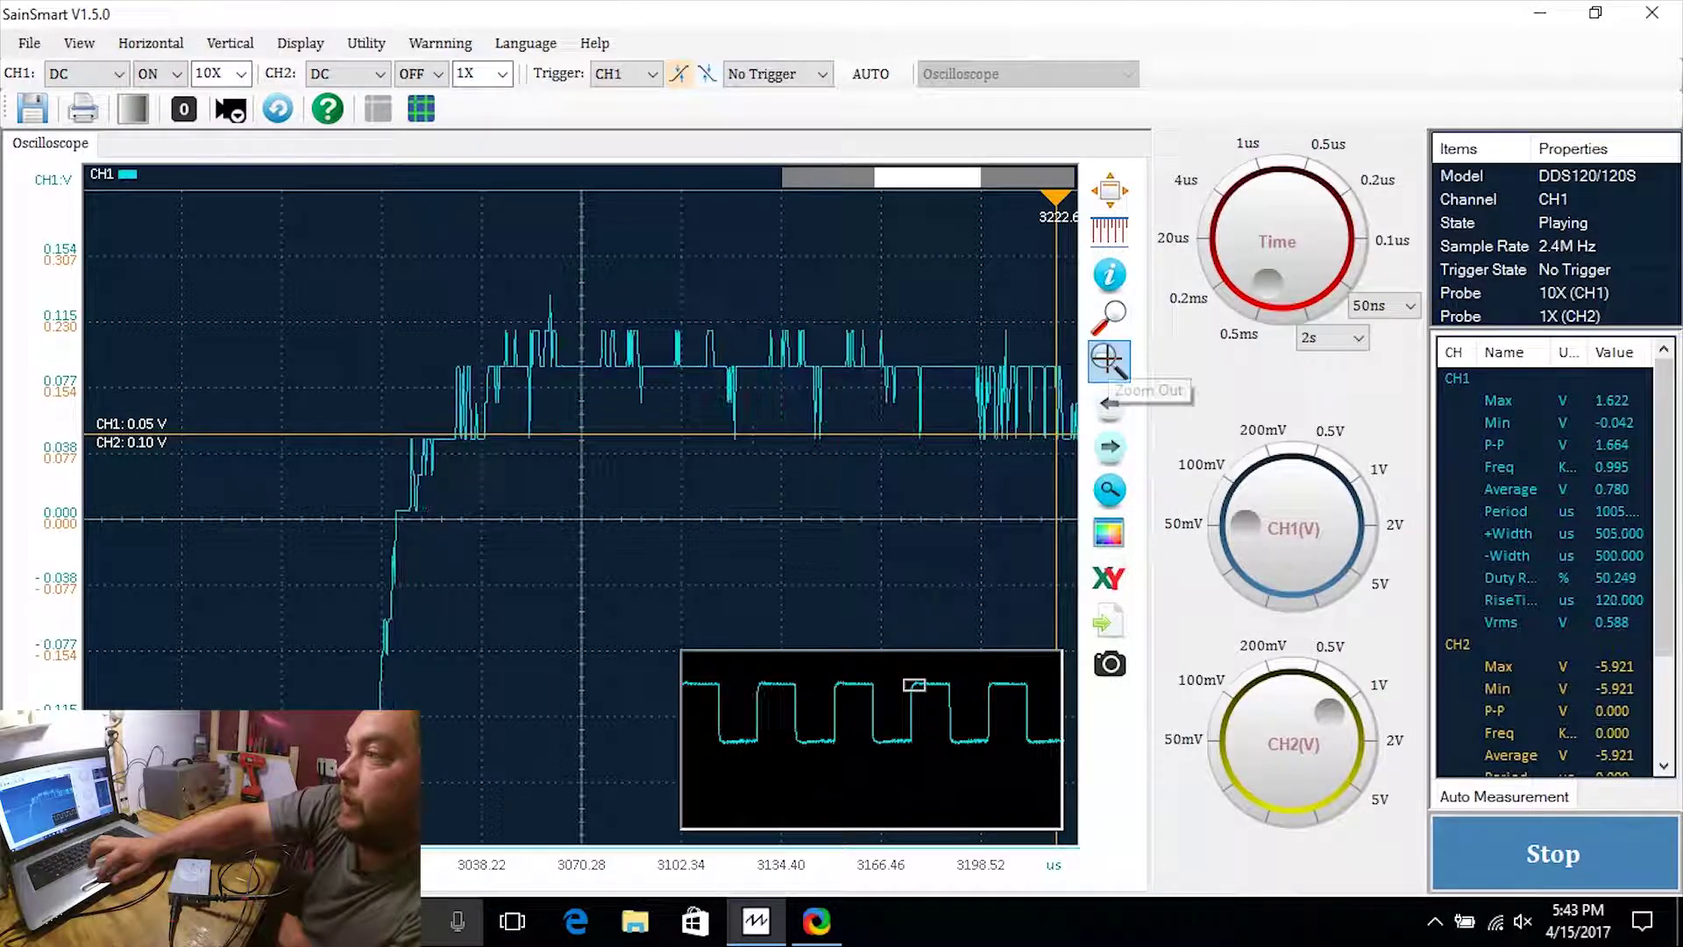
{"action": "left_click", "coordinate": [1109, 359]}
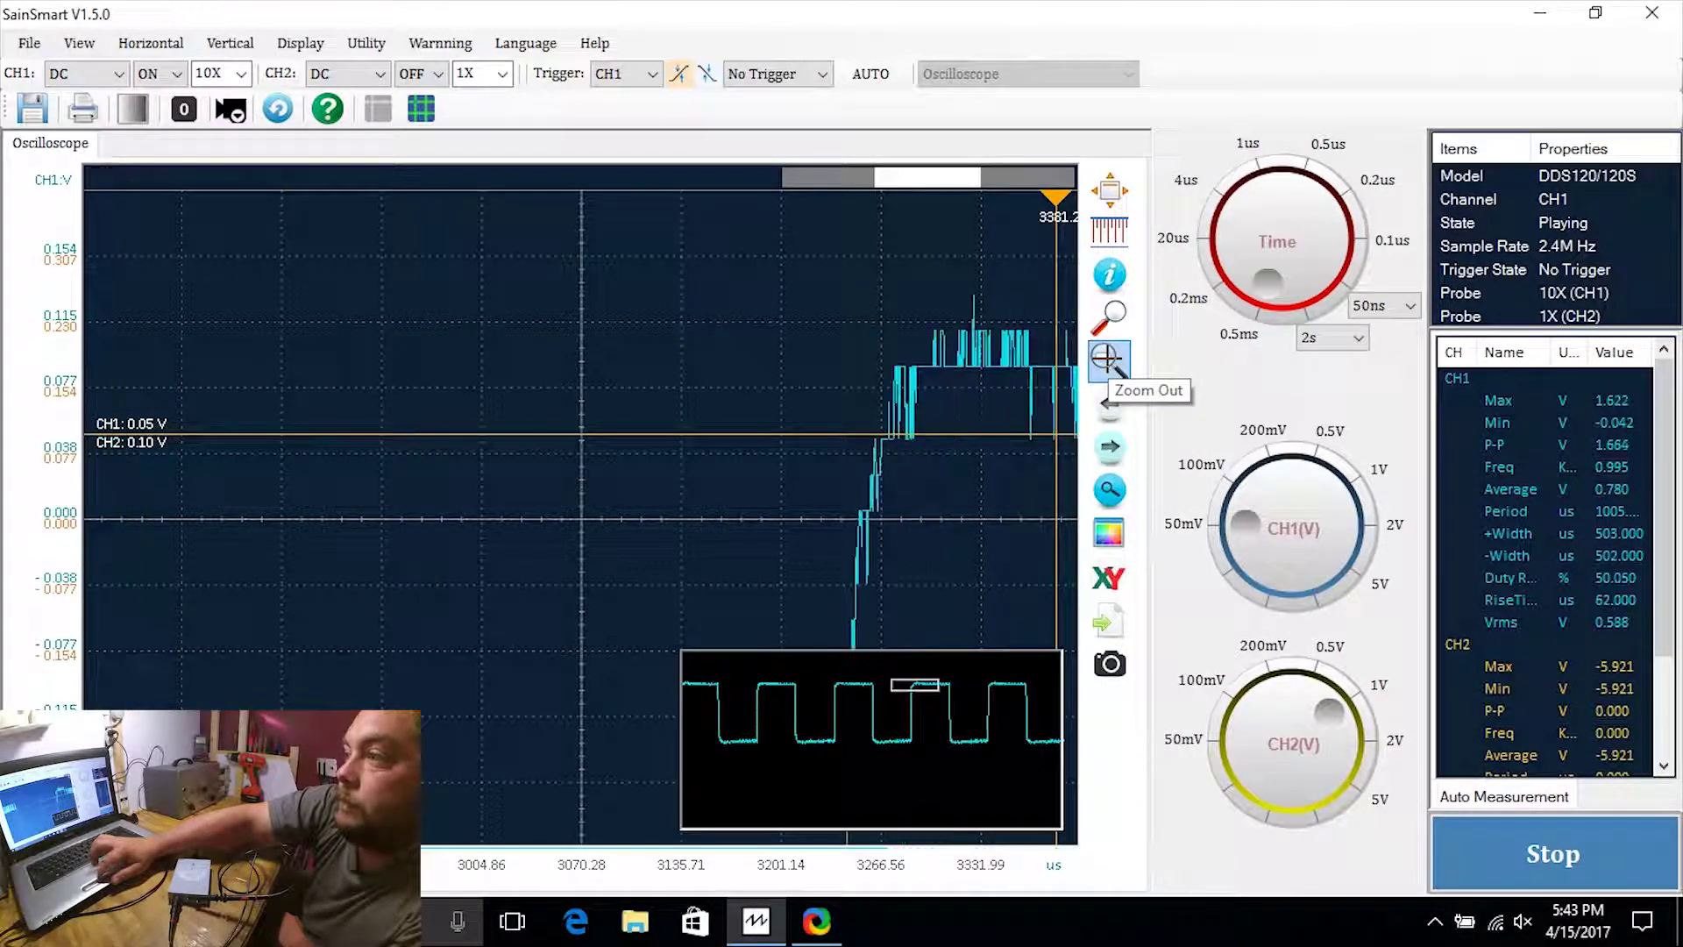
{"action": "left_click", "coordinate": [1106, 359]}
{"action": "left_click", "coordinate": [1106, 360]}
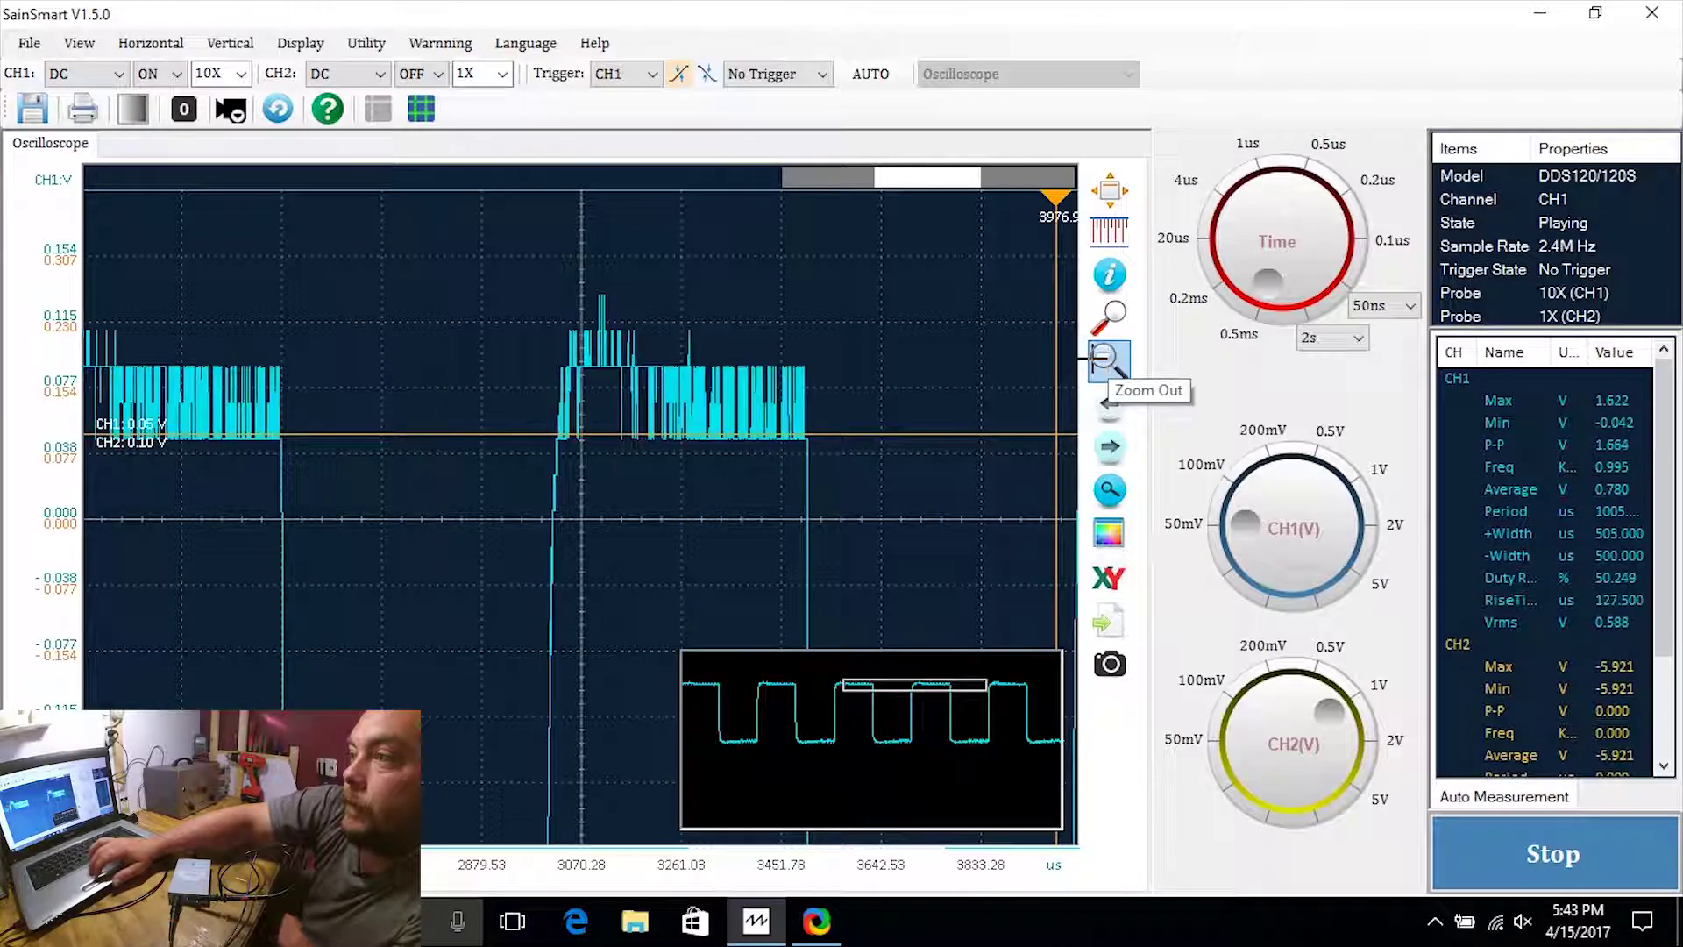
{"action": "mouse_move", "coordinate": [1057, 351]}
{"action": "left_mouse_down"}
{"action": "mouse_move", "coordinate": [864, 462]}
{"action": "mouse_move", "coordinate": [1042, 456]}
{"action": "left_mouse_up"}
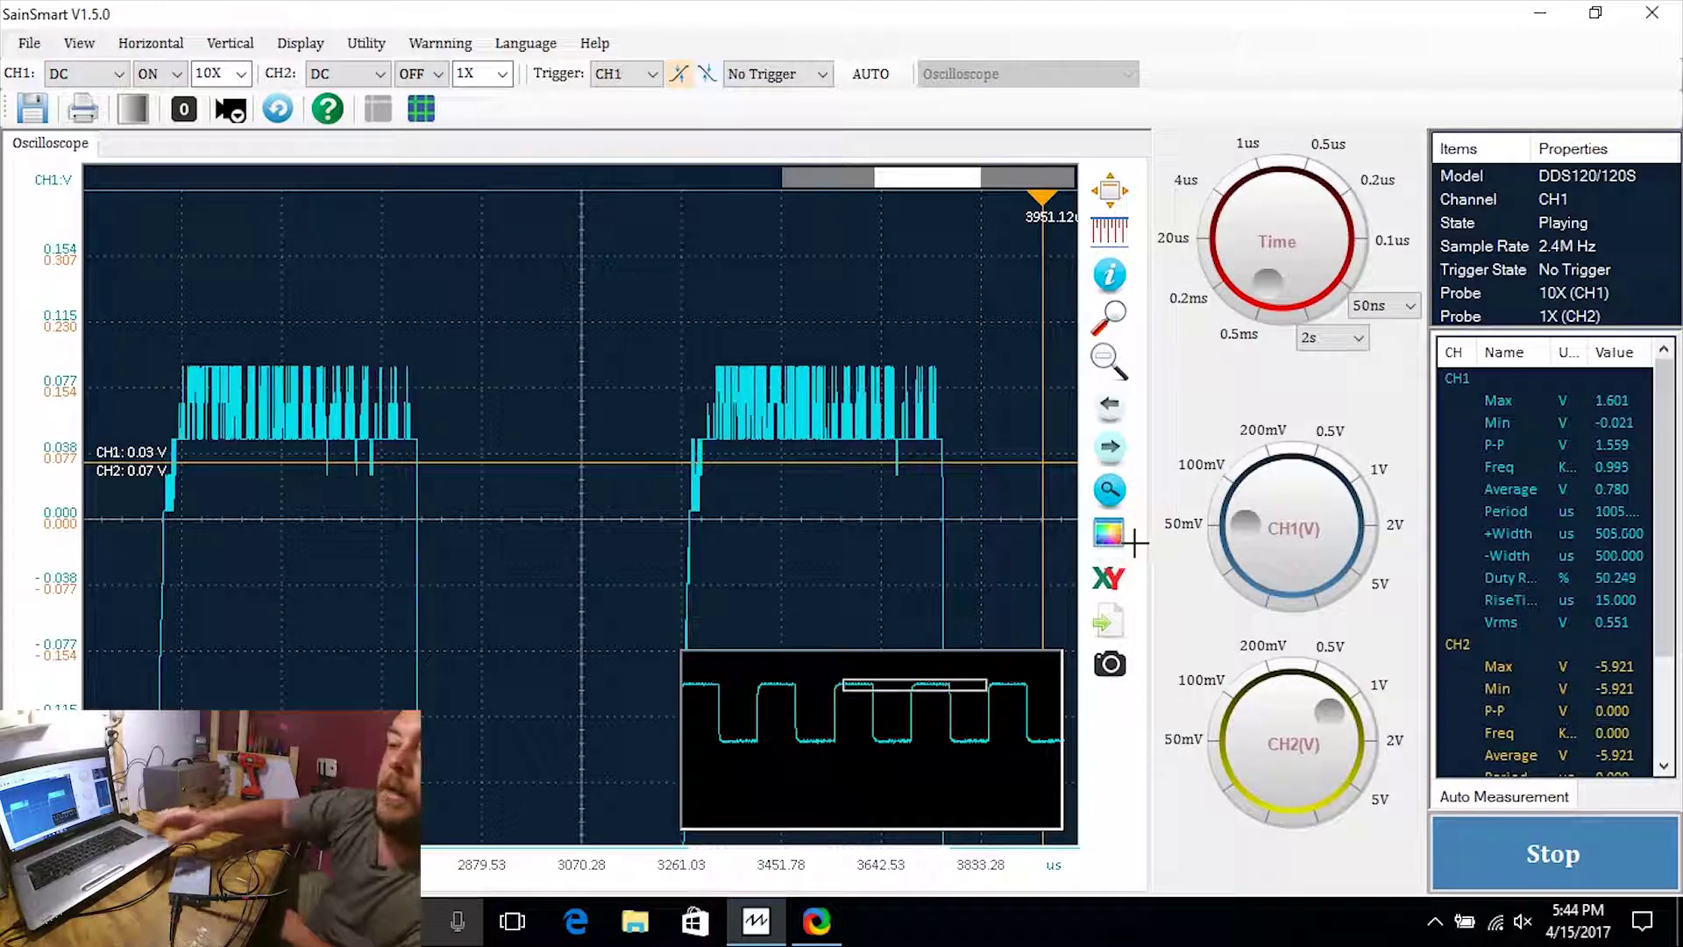
{"action": "left_click", "coordinate": [186, 109]}
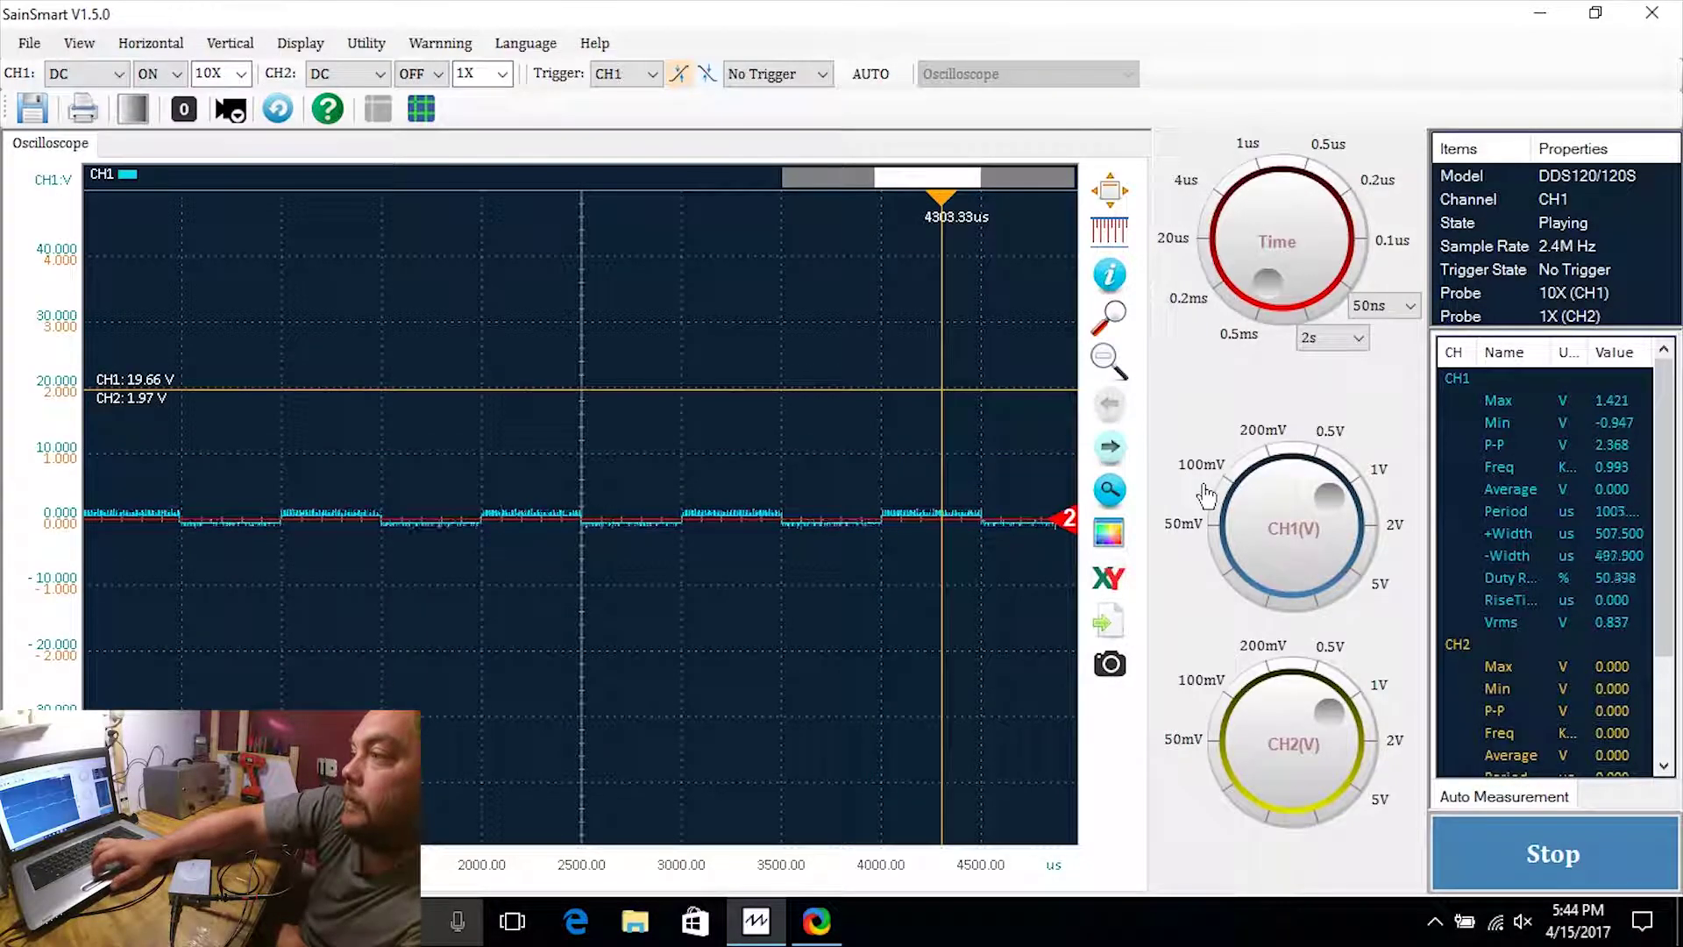
- Step CH1's vertical scale one notch finer, to about ±20 V
{"action": "left_click", "coordinate": [1312, 470]}
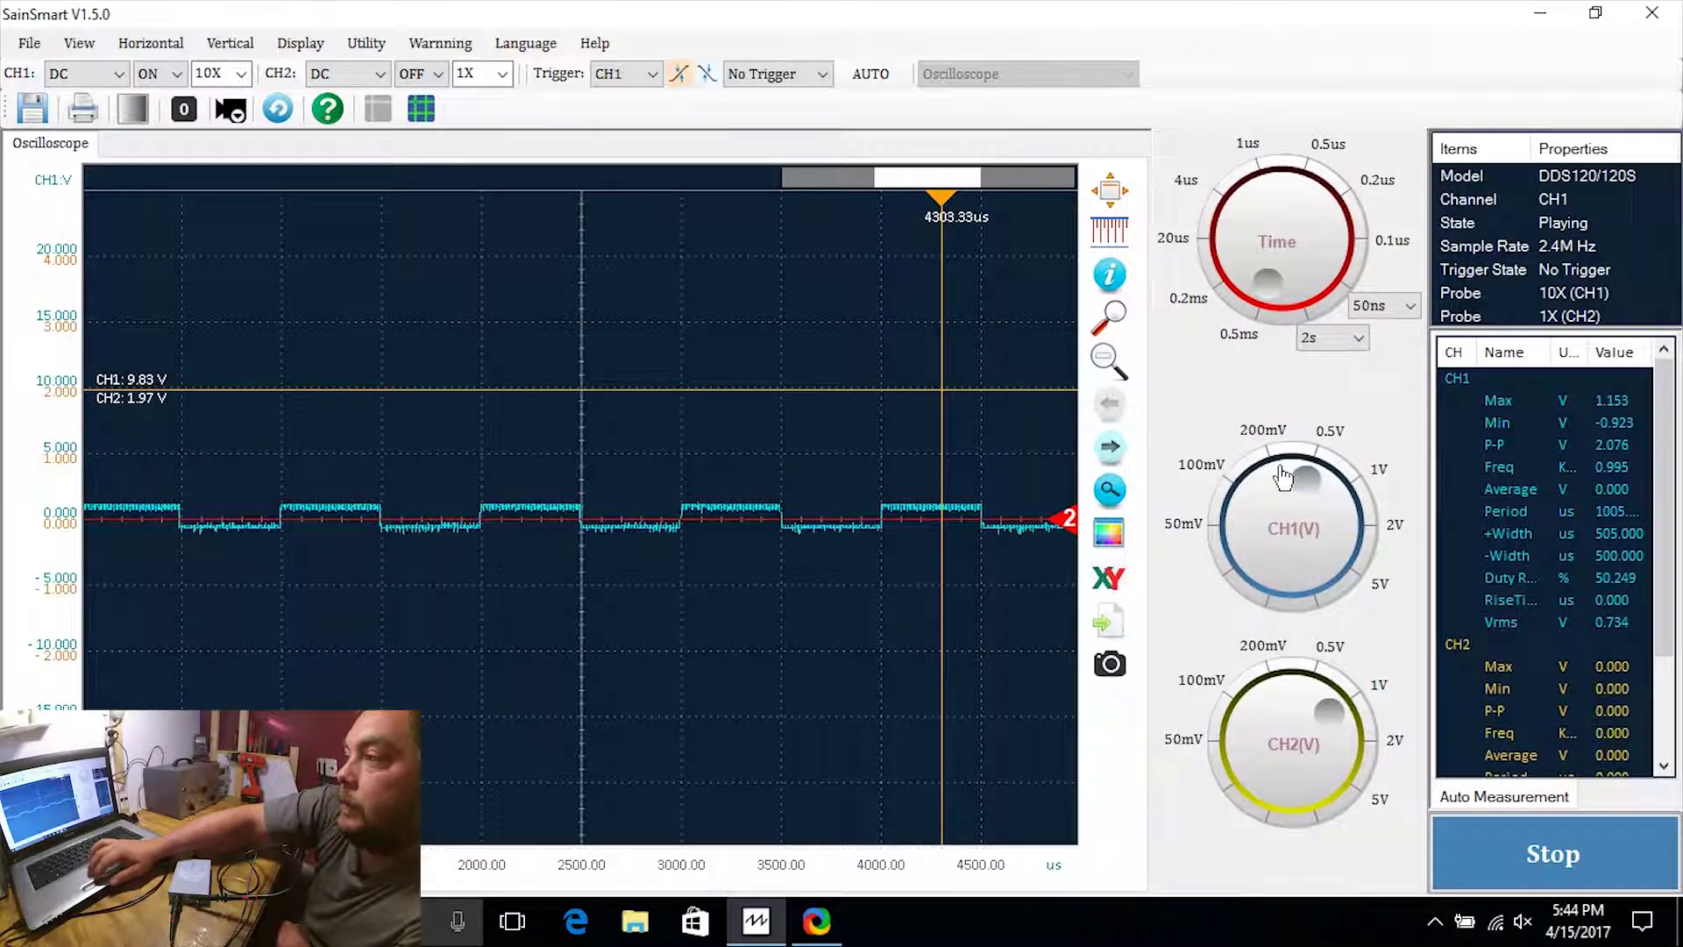
- Step the CH1 scale two notches finer, down to a 4 V top
{"action": "left_click", "coordinate": [1283, 478]}
{"action": "left_click", "coordinate": [1255, 491]}
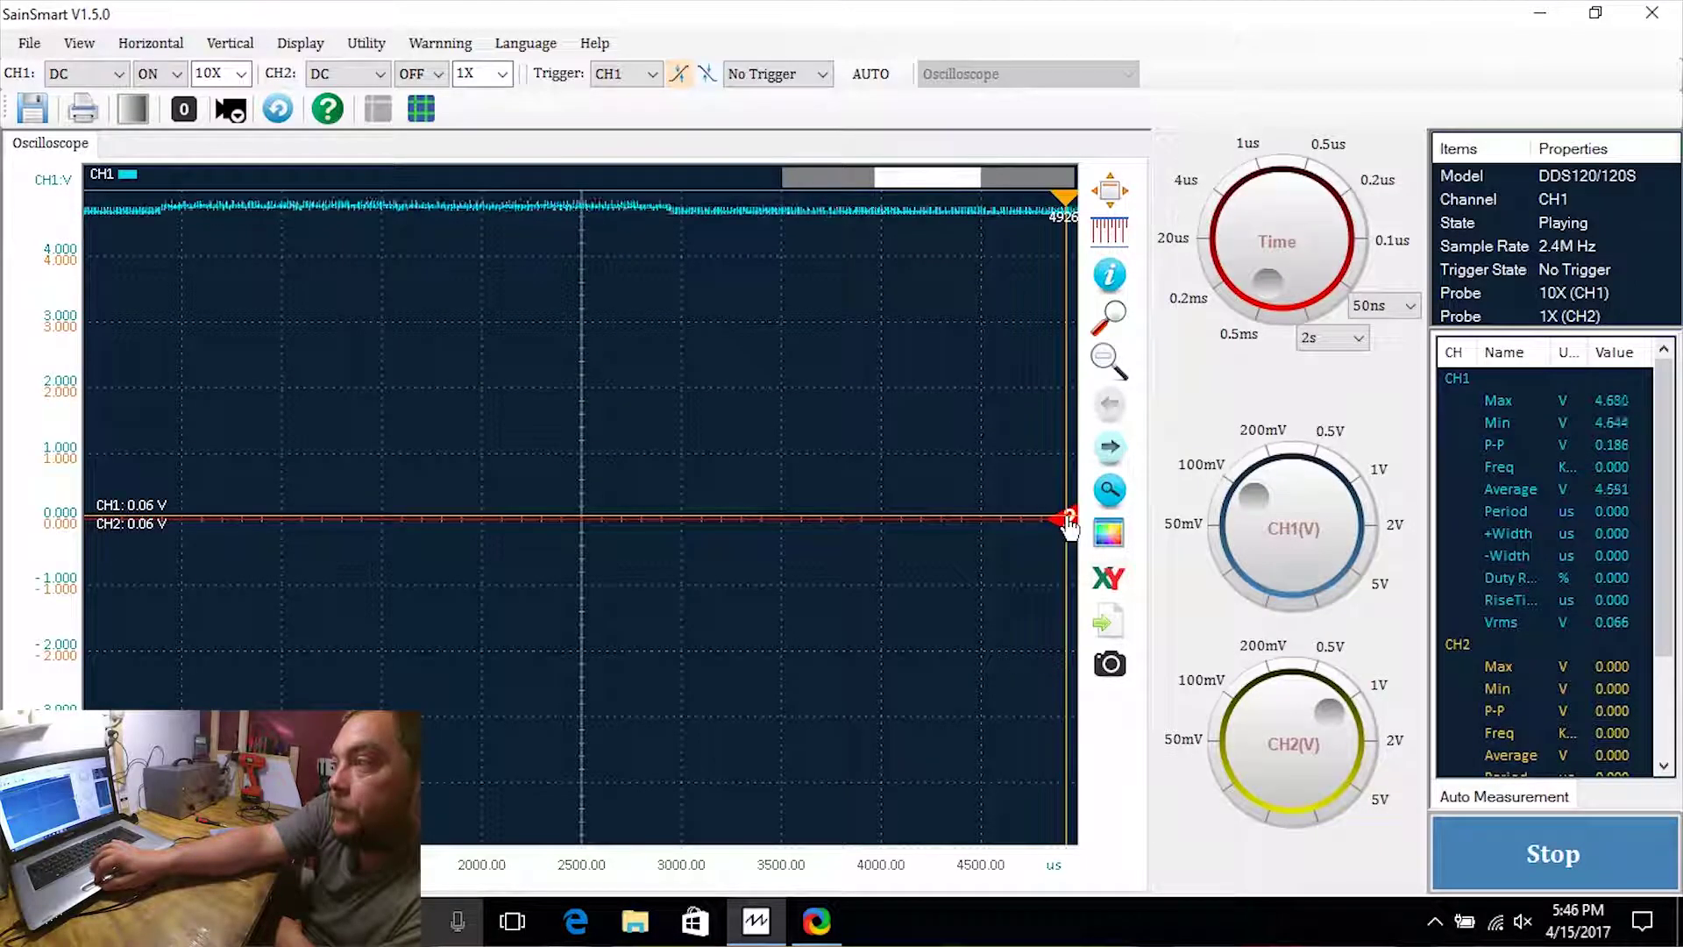
- Reset the CH1 offset to zero, reposition the time cursor, and set a 20 us timebase
{"action": "left_click_drag", "start_coordinate": [1068, 523], "coordinate": [1069, 745]}
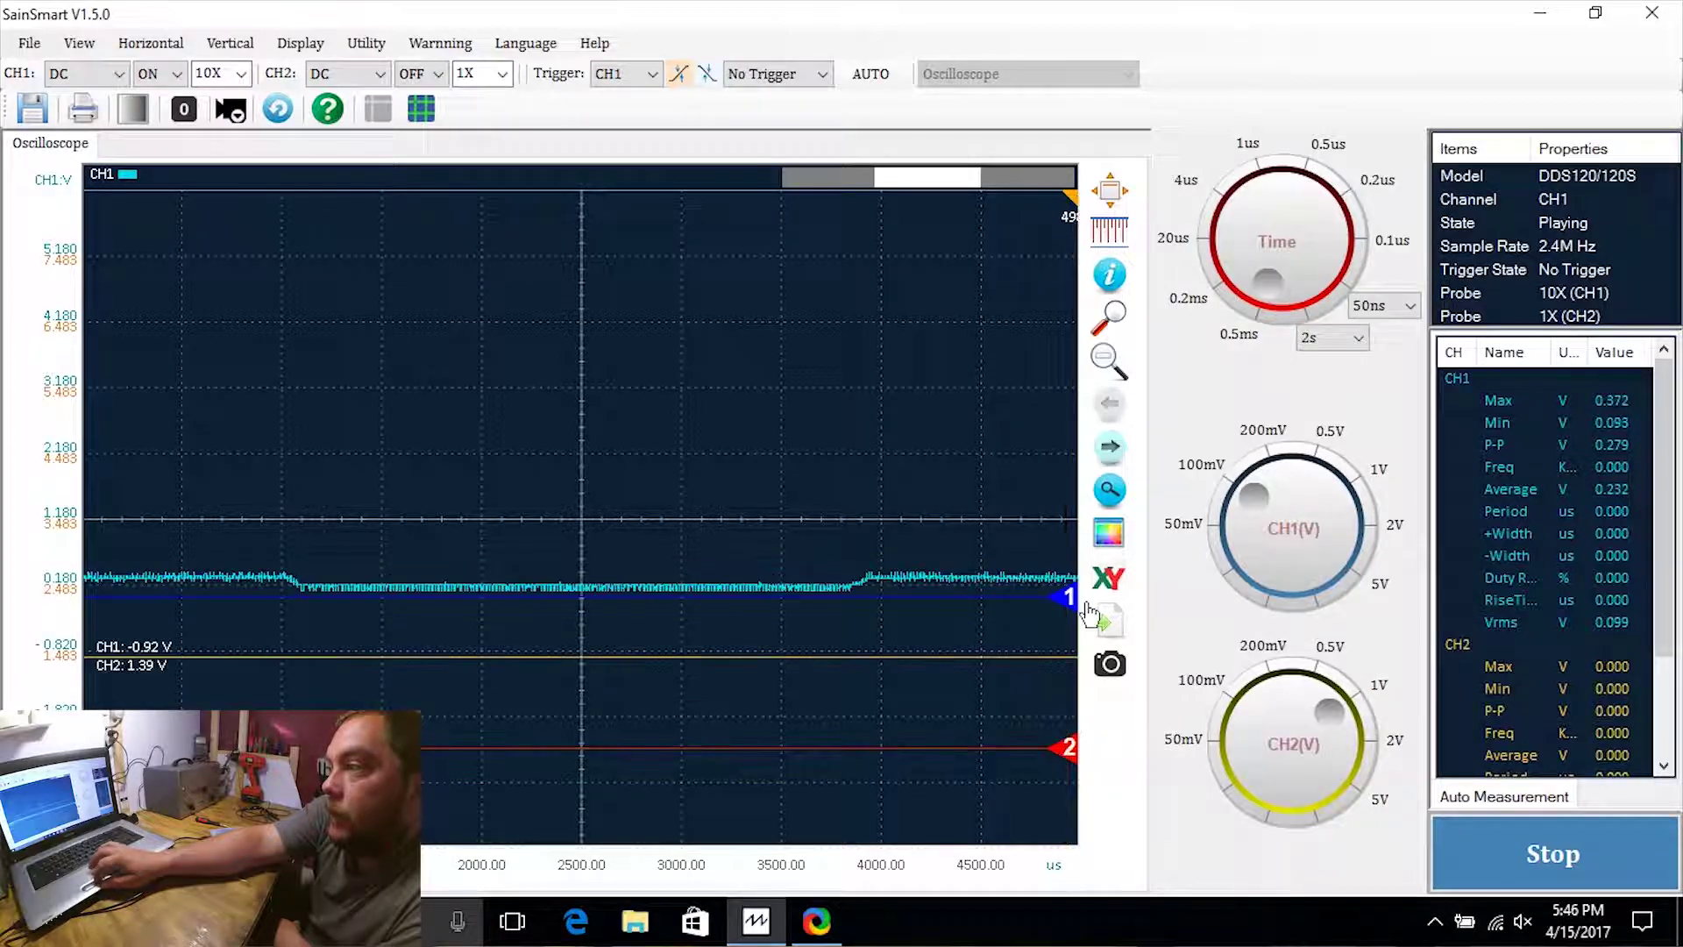
{"action": "mouse_move", "coordinate": [1070, 596]}
{"action": "left_mouse_down"}
{"action": "mouse_move", "coordinate": [1067, 497]}
{"action": "mouse_move", "coordinate": [1064, 523]}
{"action": "left_mouse_up"}
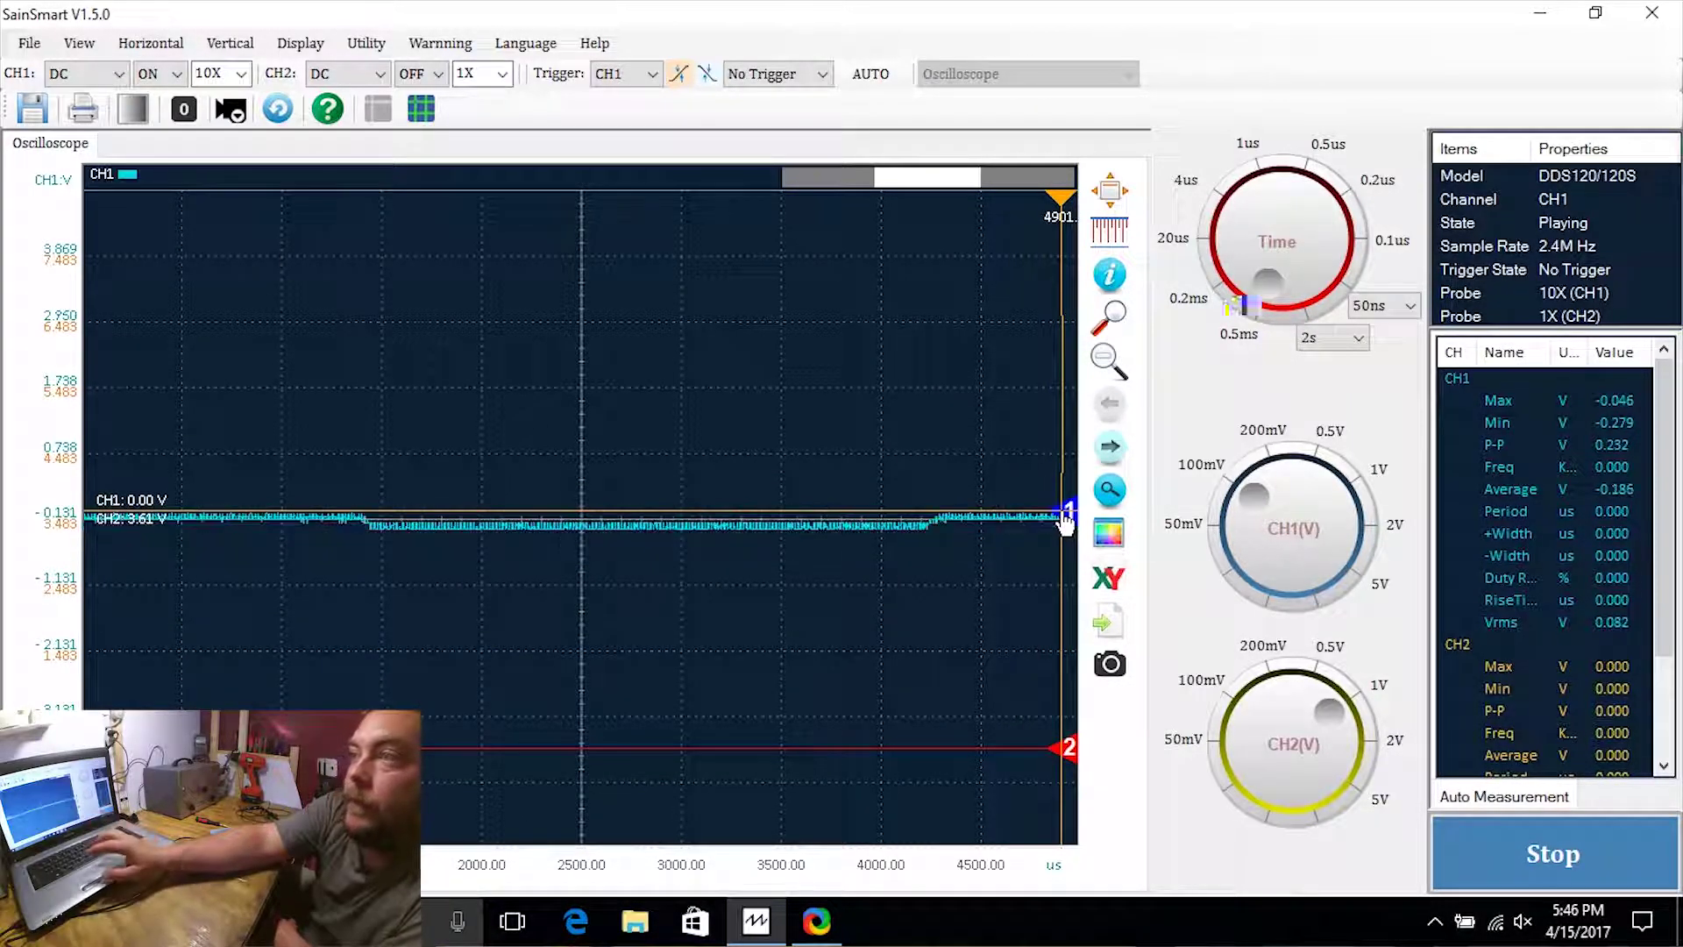
{"action": "left_click_drag", "start_coordinate": [1062, 196], "coordinate": [544, 197]}
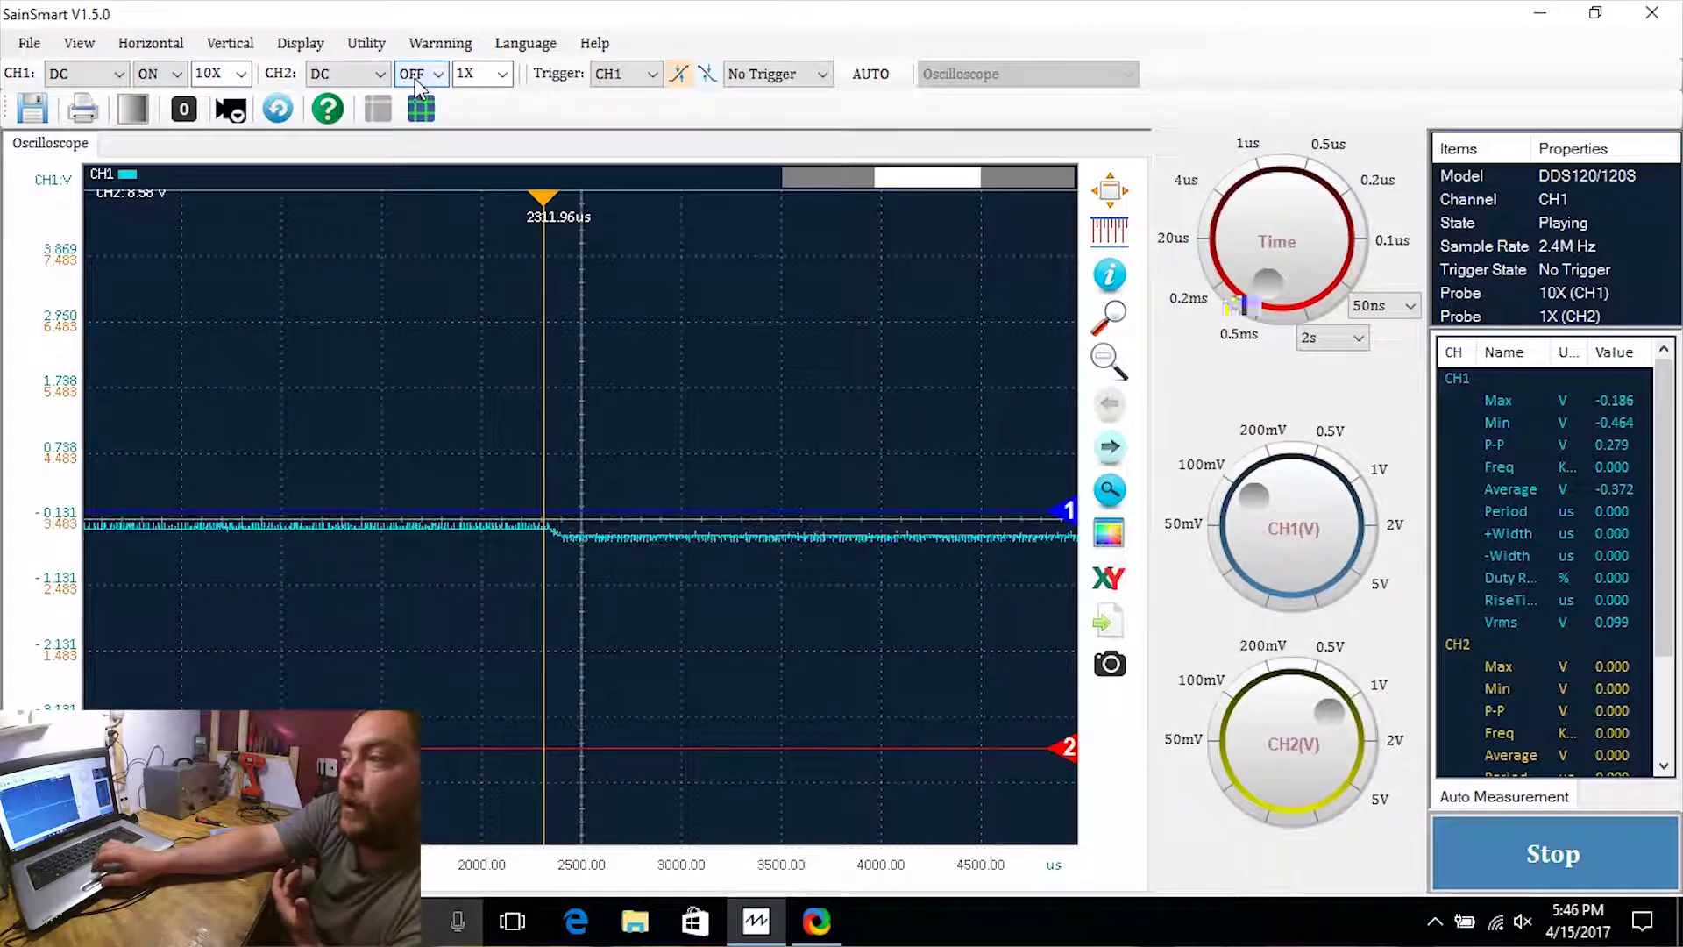
{"action": "left_click_drag", "start_coordinate": [543, 215], "coordinate": [1058, 763]}
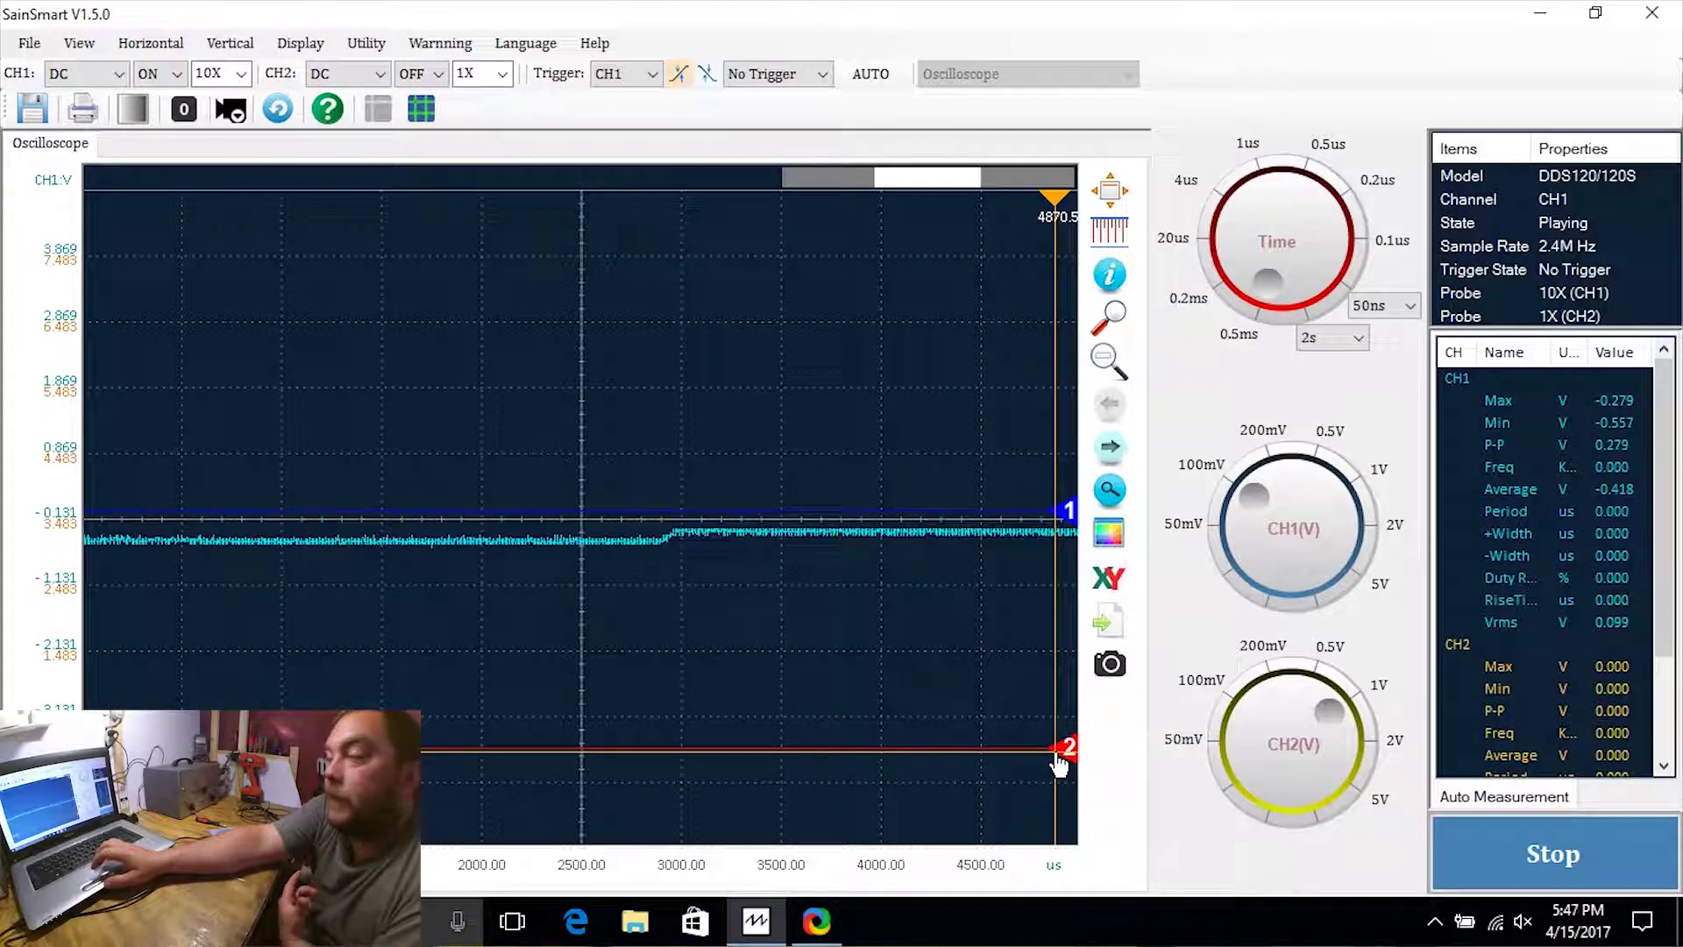
{"action": "left_click", "coordinate": [1173, 238]}
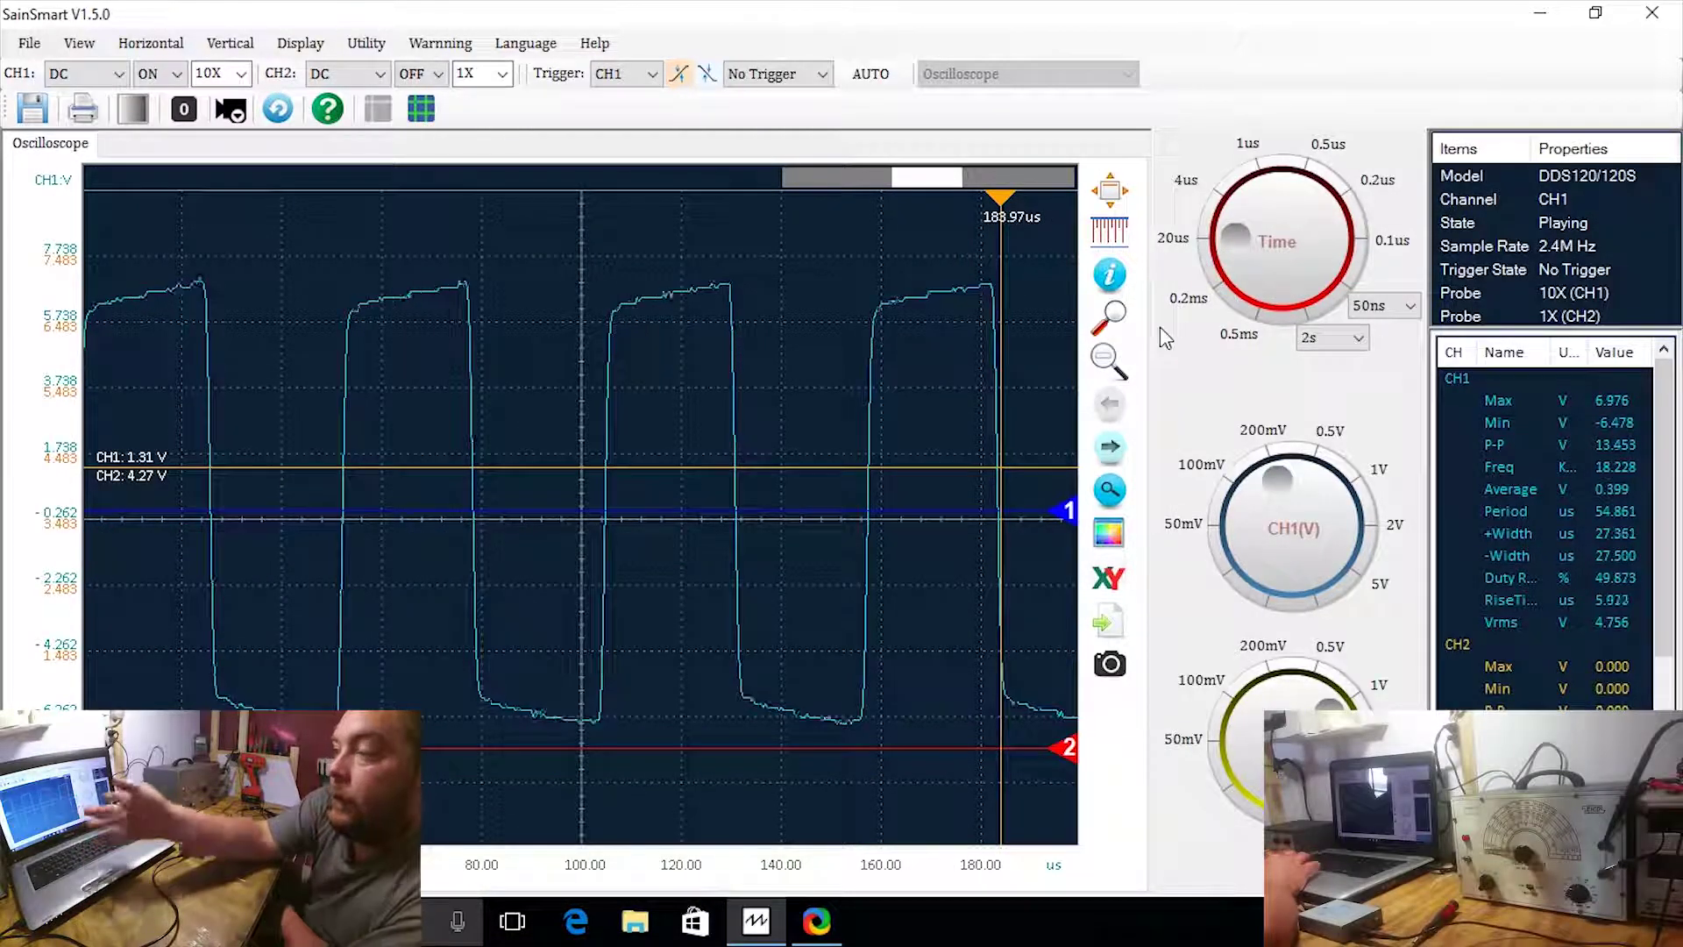